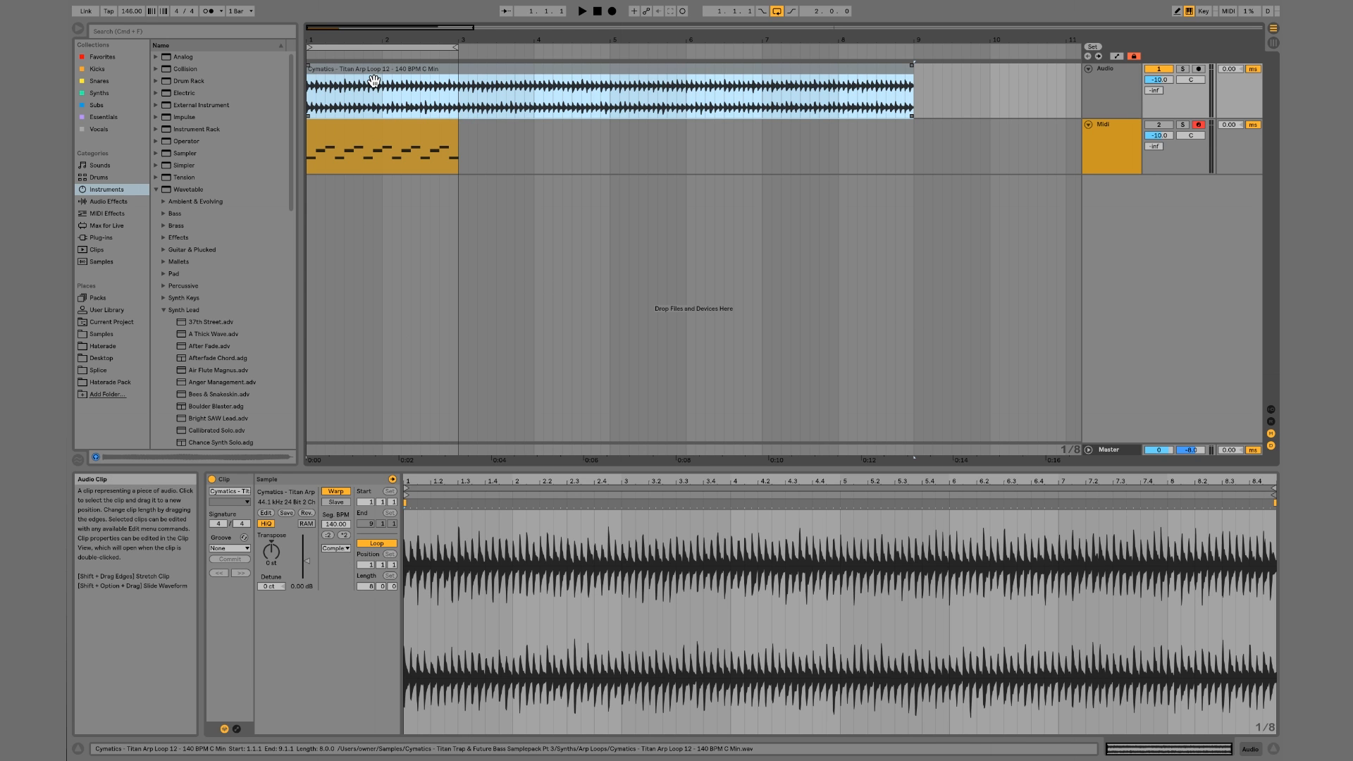
Audition the arp loop at its original tempo and with that tempo doubled to 280 BPM, restoring 140 BPM
key("space")
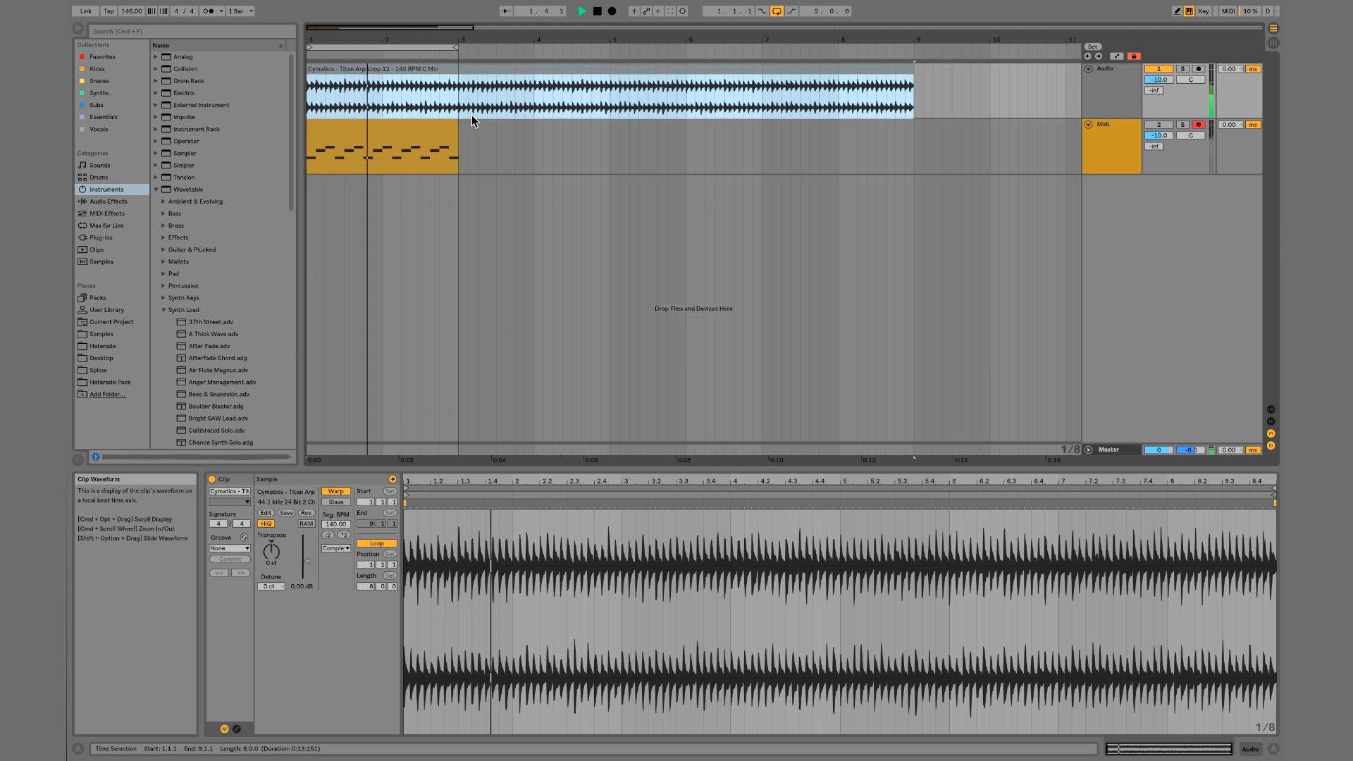
key("space")
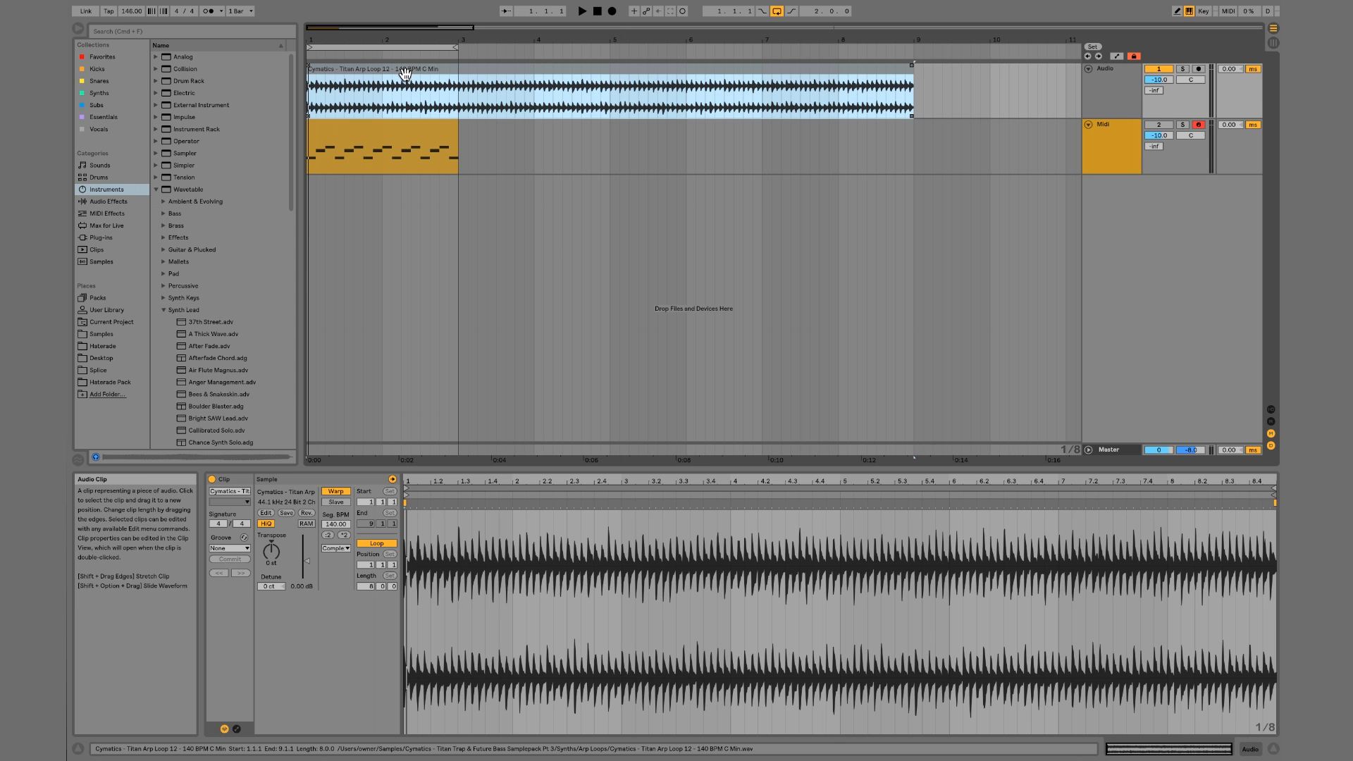
left_click(344, 536)
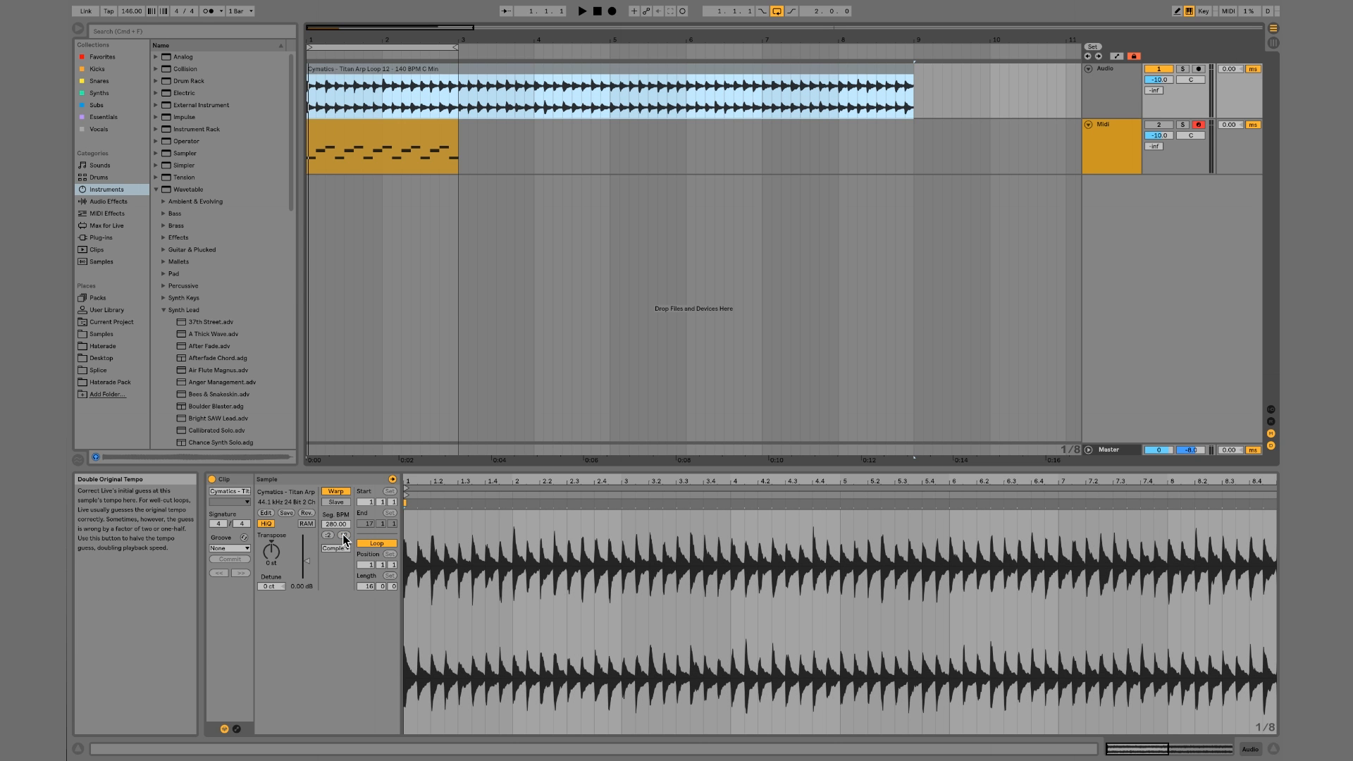
key("space")
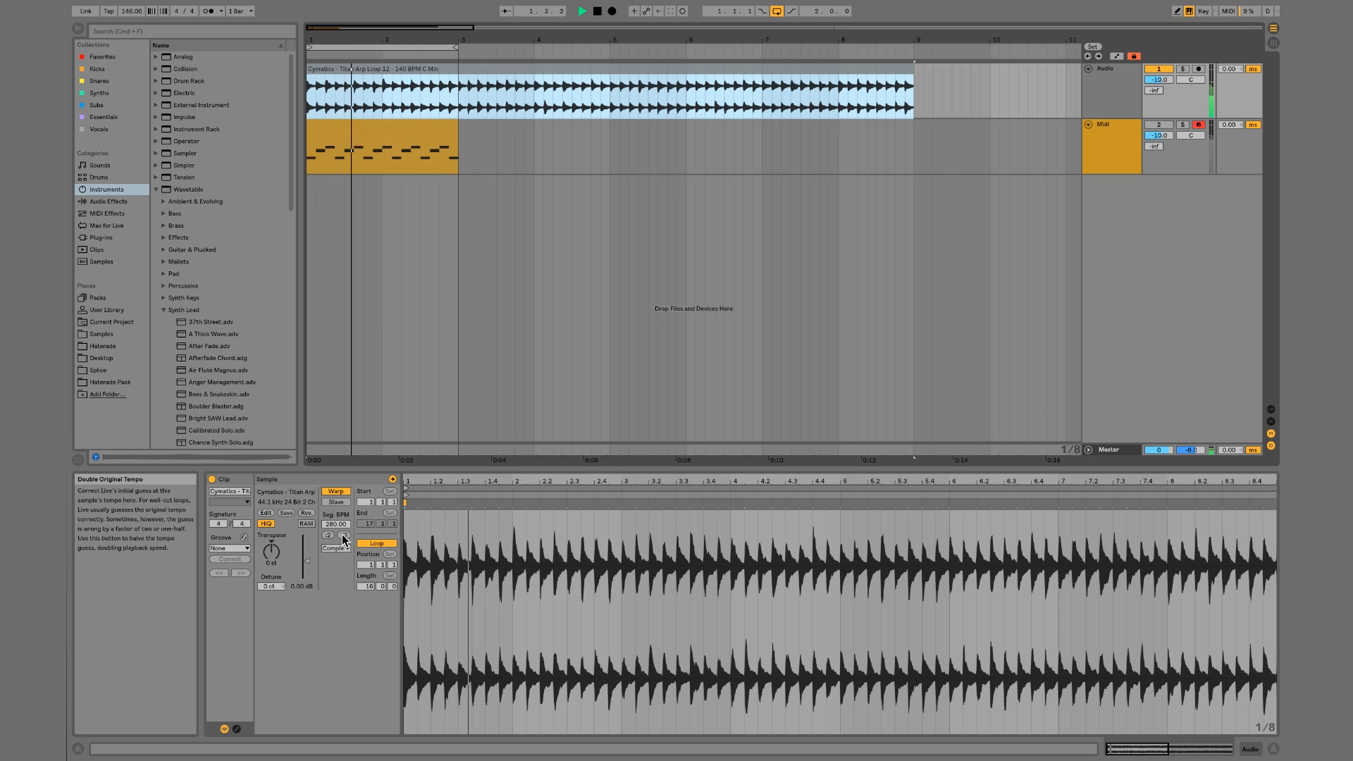
key("space")
left_click(330, 536)
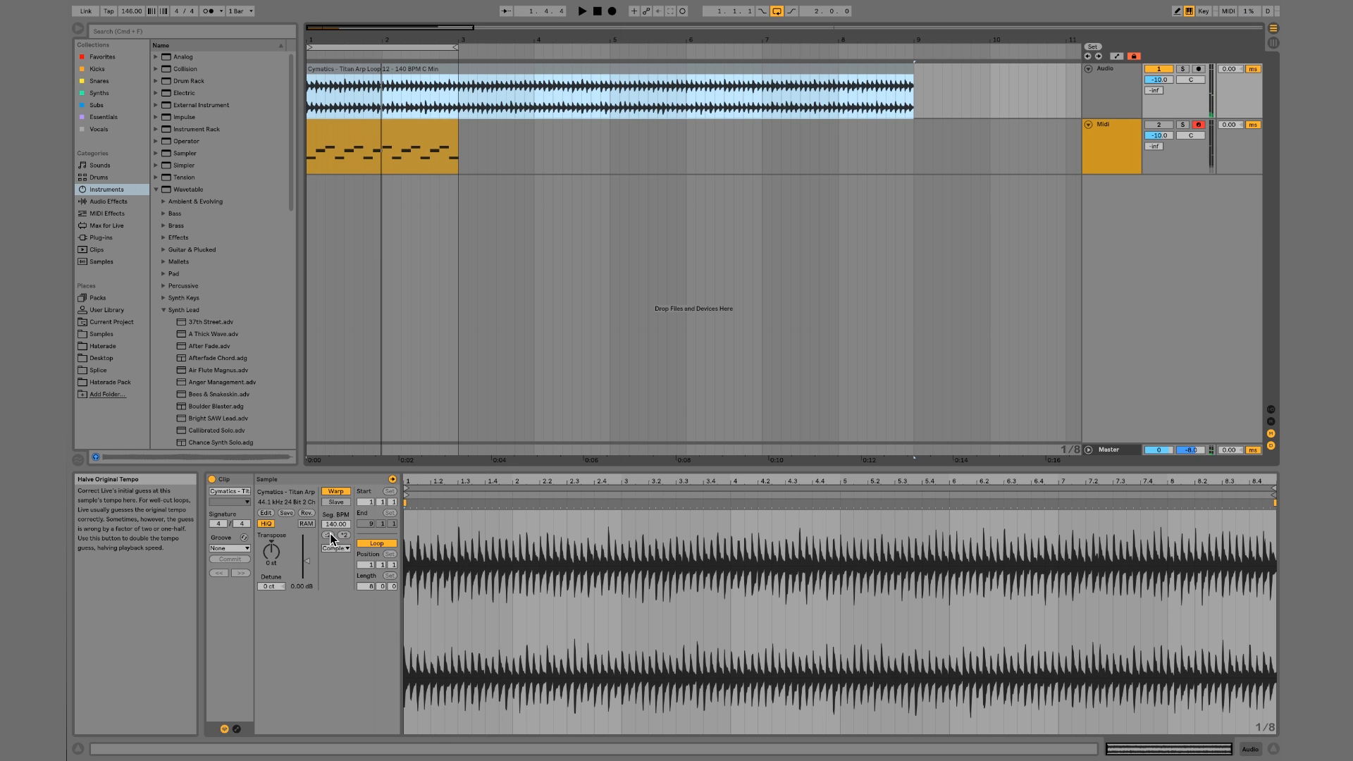
Audition the arp loop with its original tempo halved to 70 BPM, and double it back to 140 BPM
left_click(330, 535)
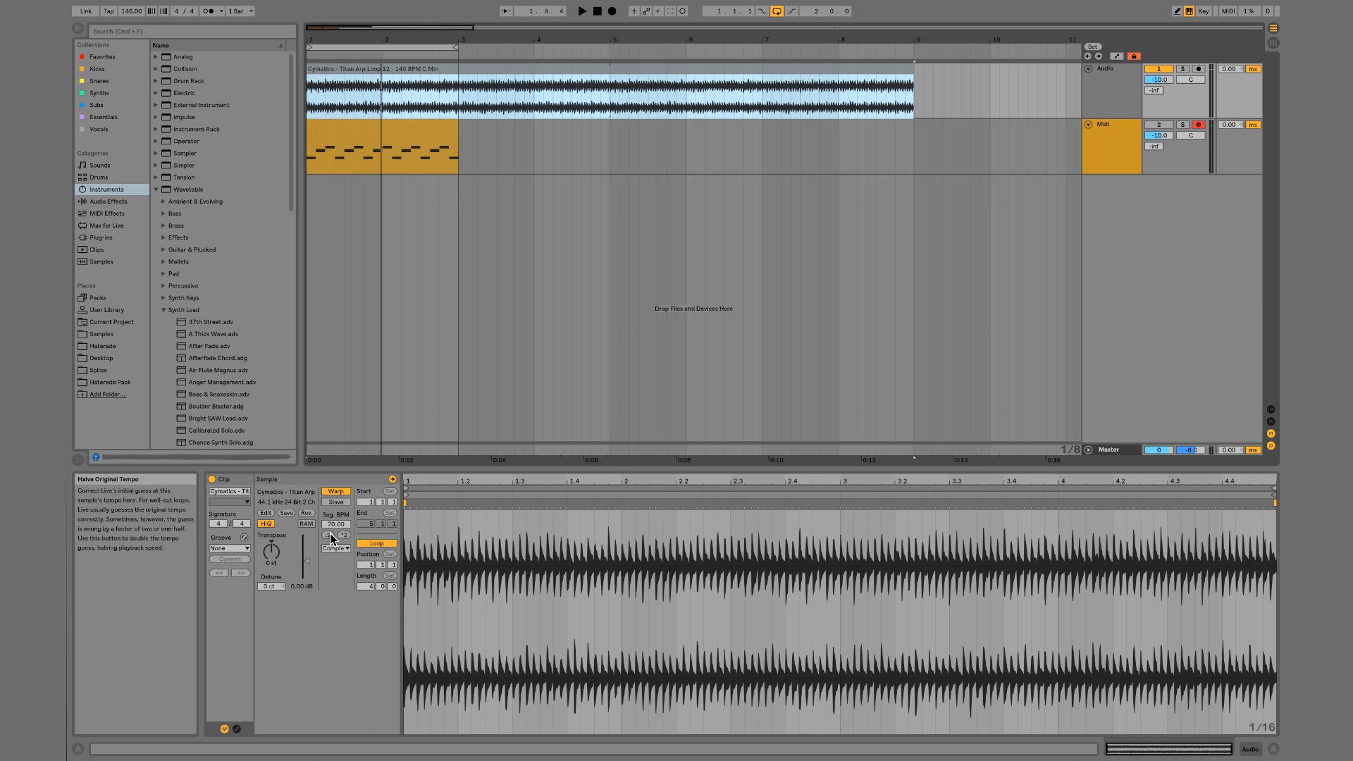
key("space")
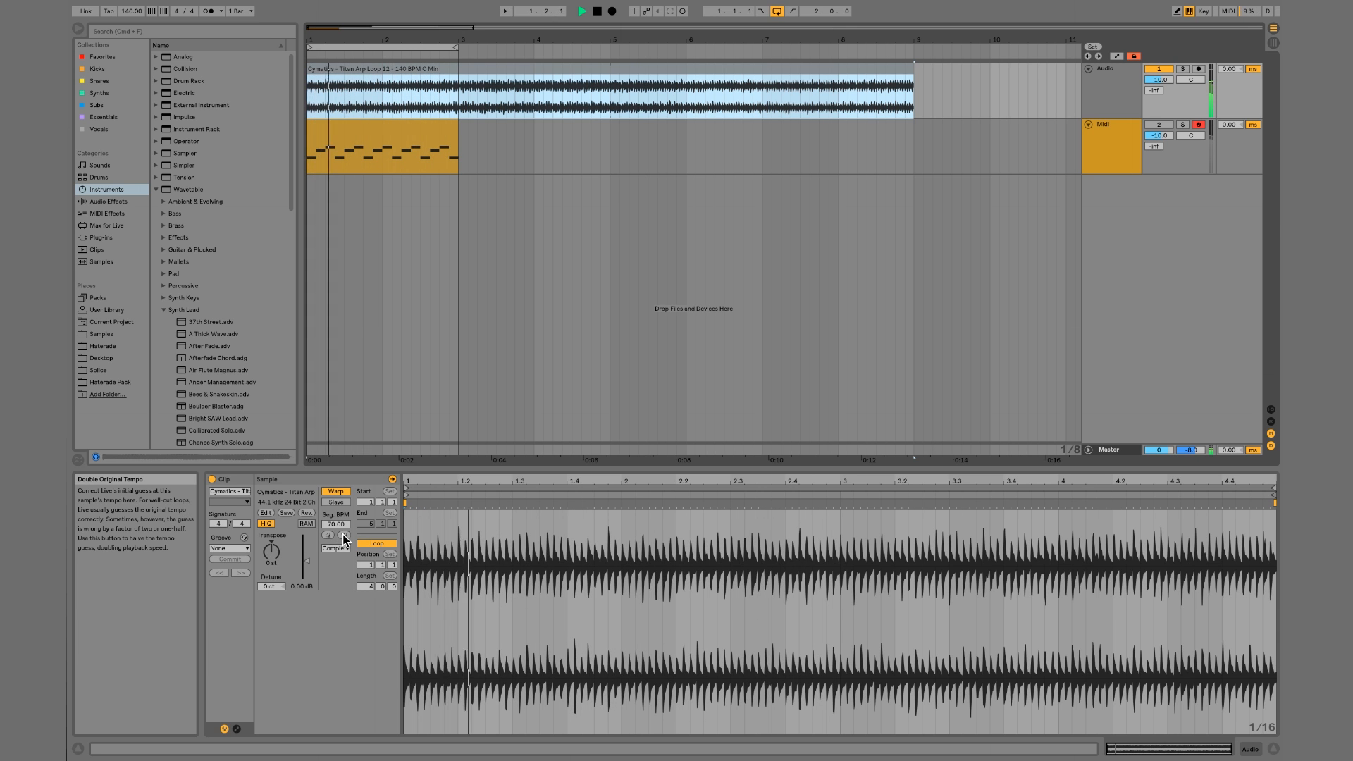
left_click(344, 535)
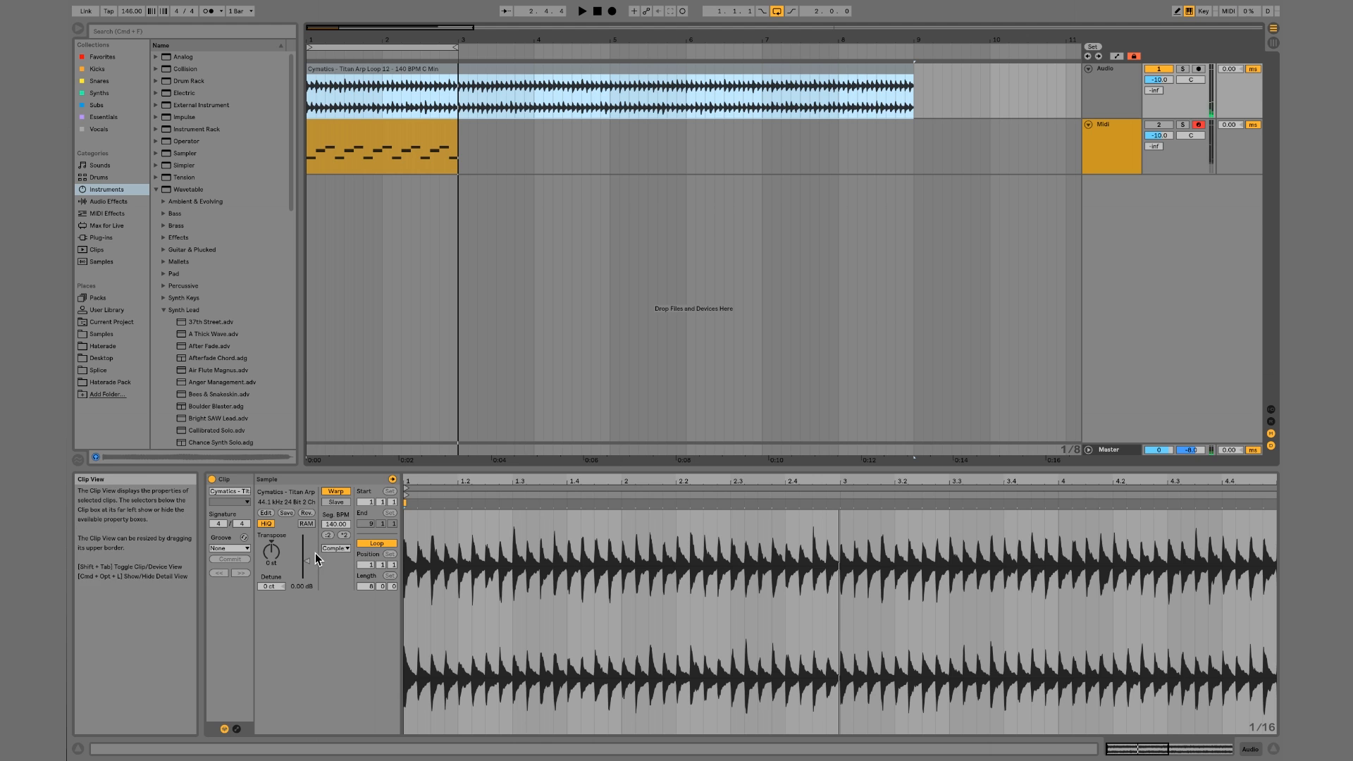
Raise the arp clip's transposition semitone by semitone during playback, up to about 10 st
left_click(279, 558)
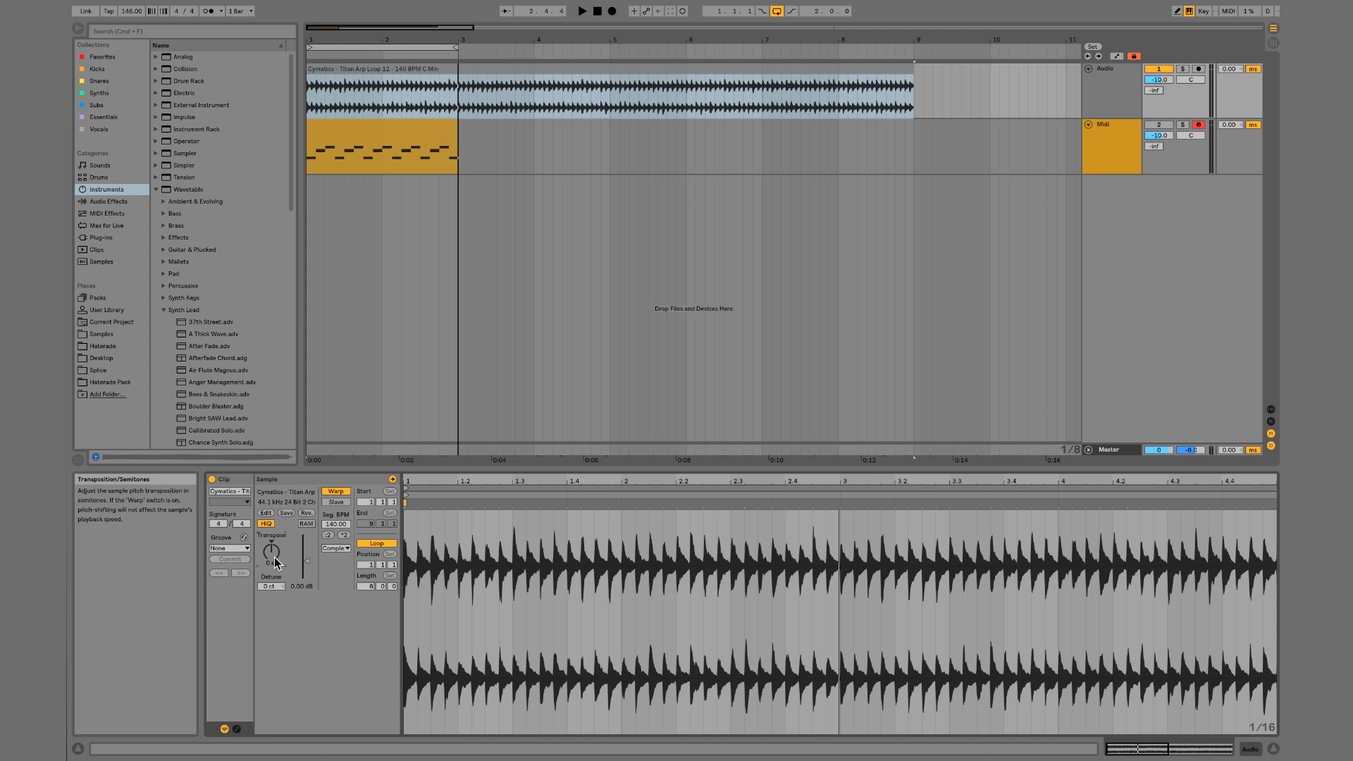
key("space")
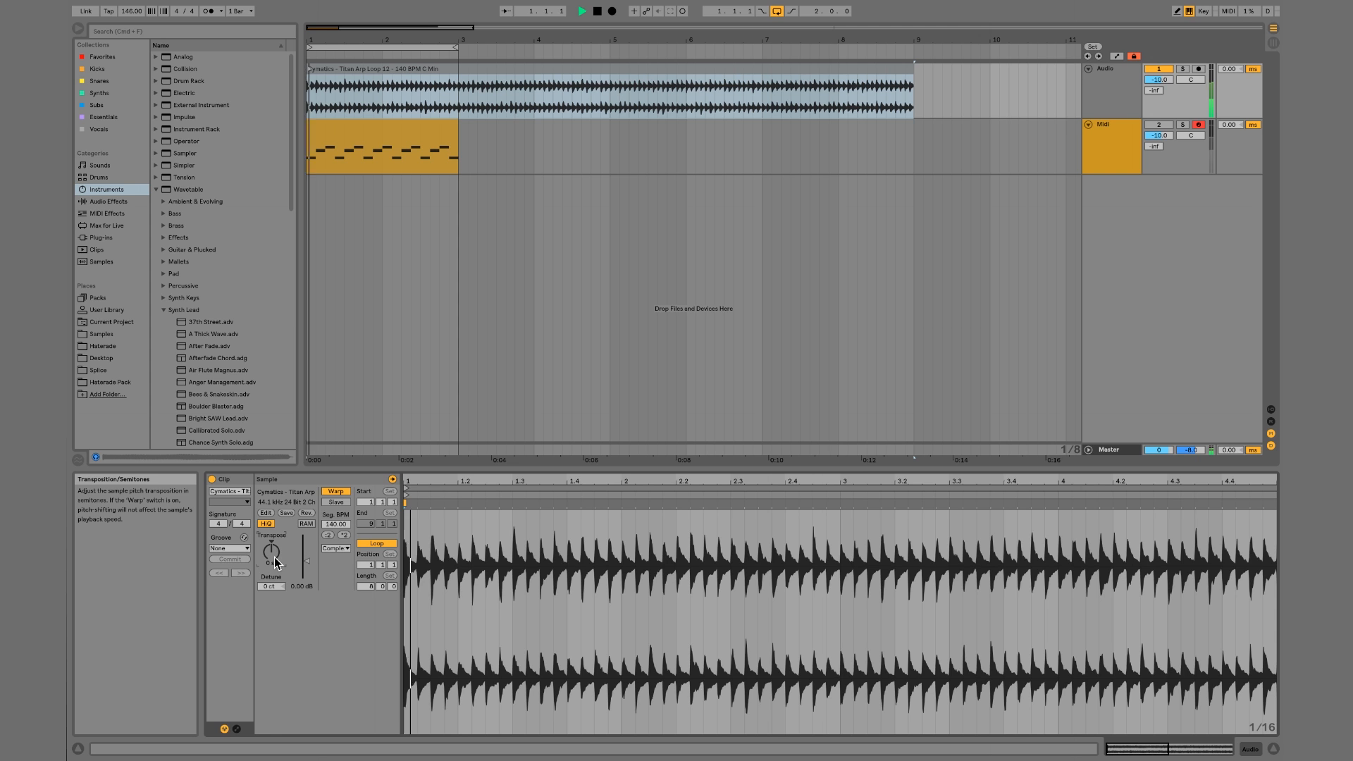
key("Up")
key("Up")
key("Up")
key("Up")
key("Up")
key("Up")
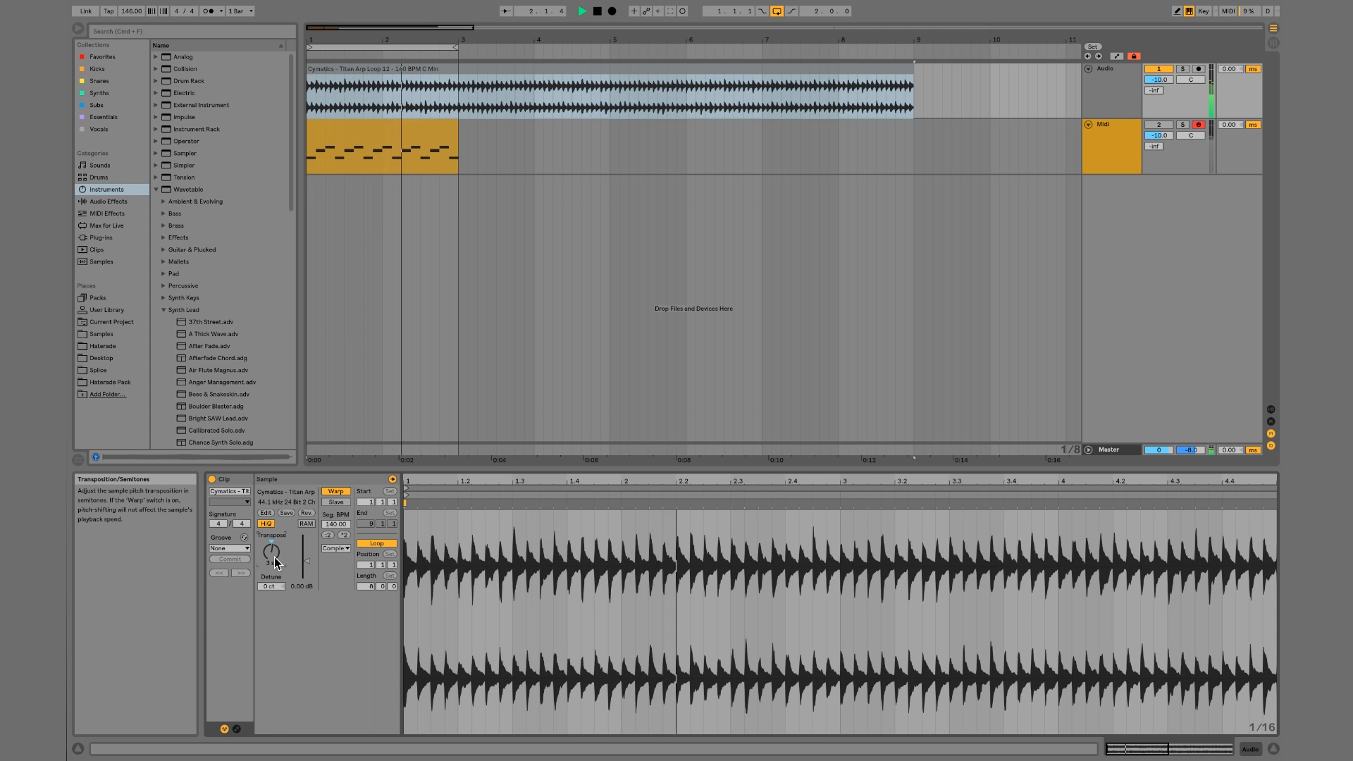
key("Up")
key("Up")
key("Up")
key("Up")
key("Up")
key("Up")
key("Up")
key("Up")
key("Up")
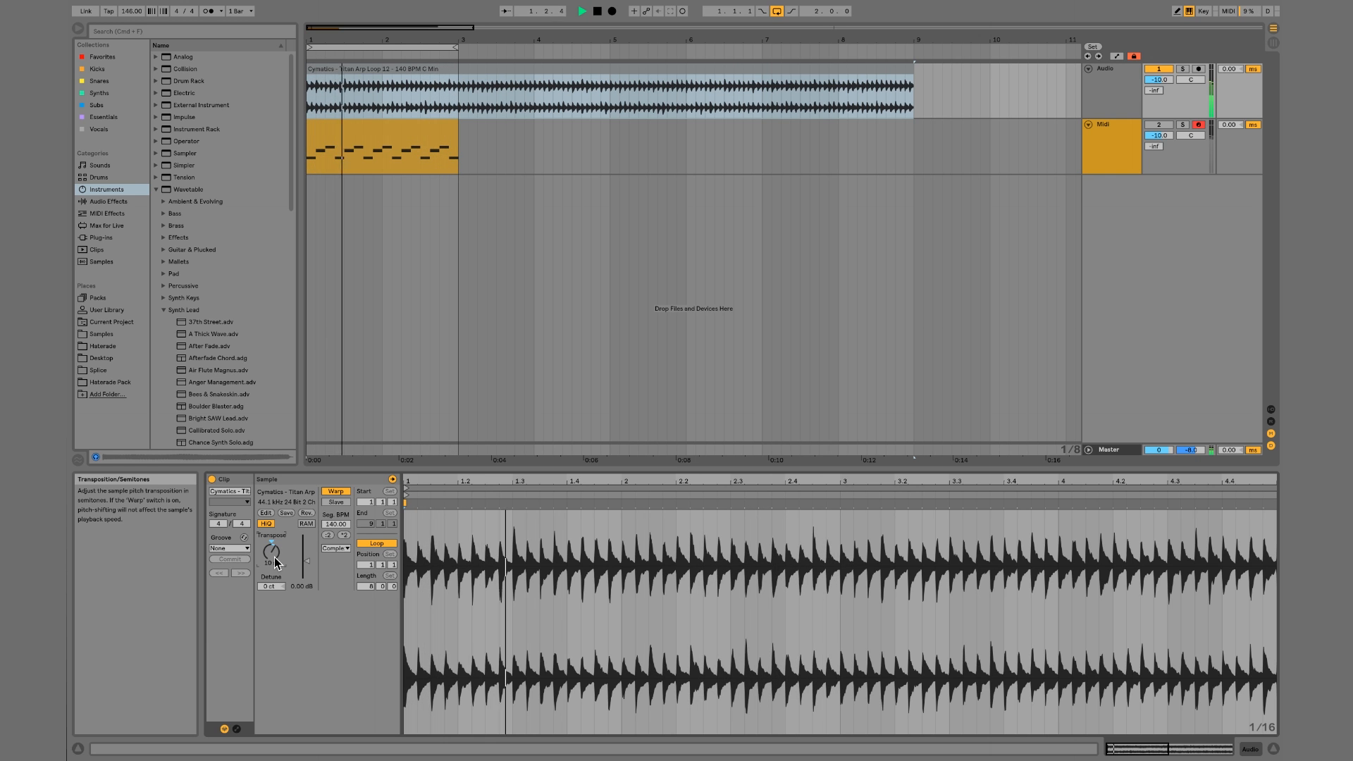
Lower the arp clip's transposition during playback and return it to 0 st
key("Down")
key("Down")
key("Down")
key("Down")
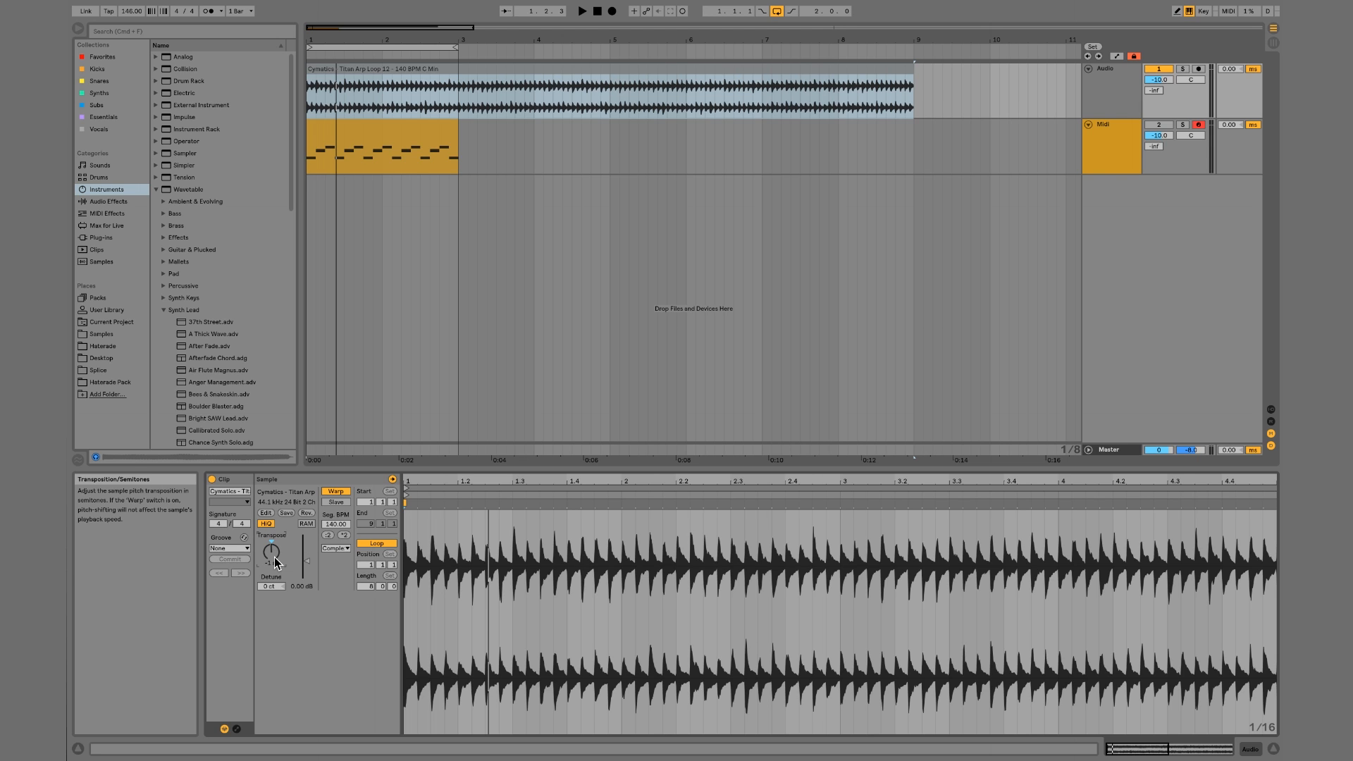
key("space")
mouse_move(286, 554)
left_mouse_down()
mouse_move(282, 540)
mouse_move(282, 592)
mouse_move(279, 548)
left_mouse_up()
key("space")
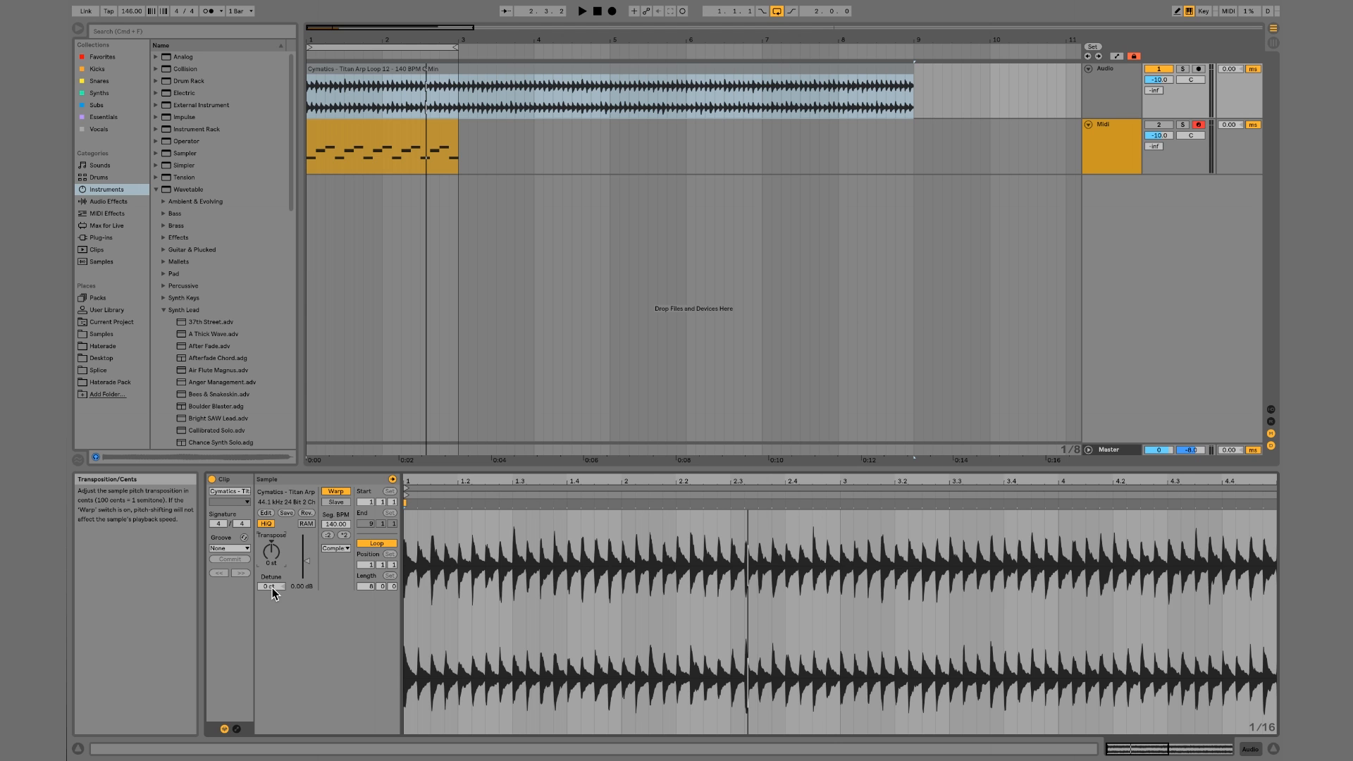
Try out the arp clip's detune during playback and return it to 0 ct
key("space")
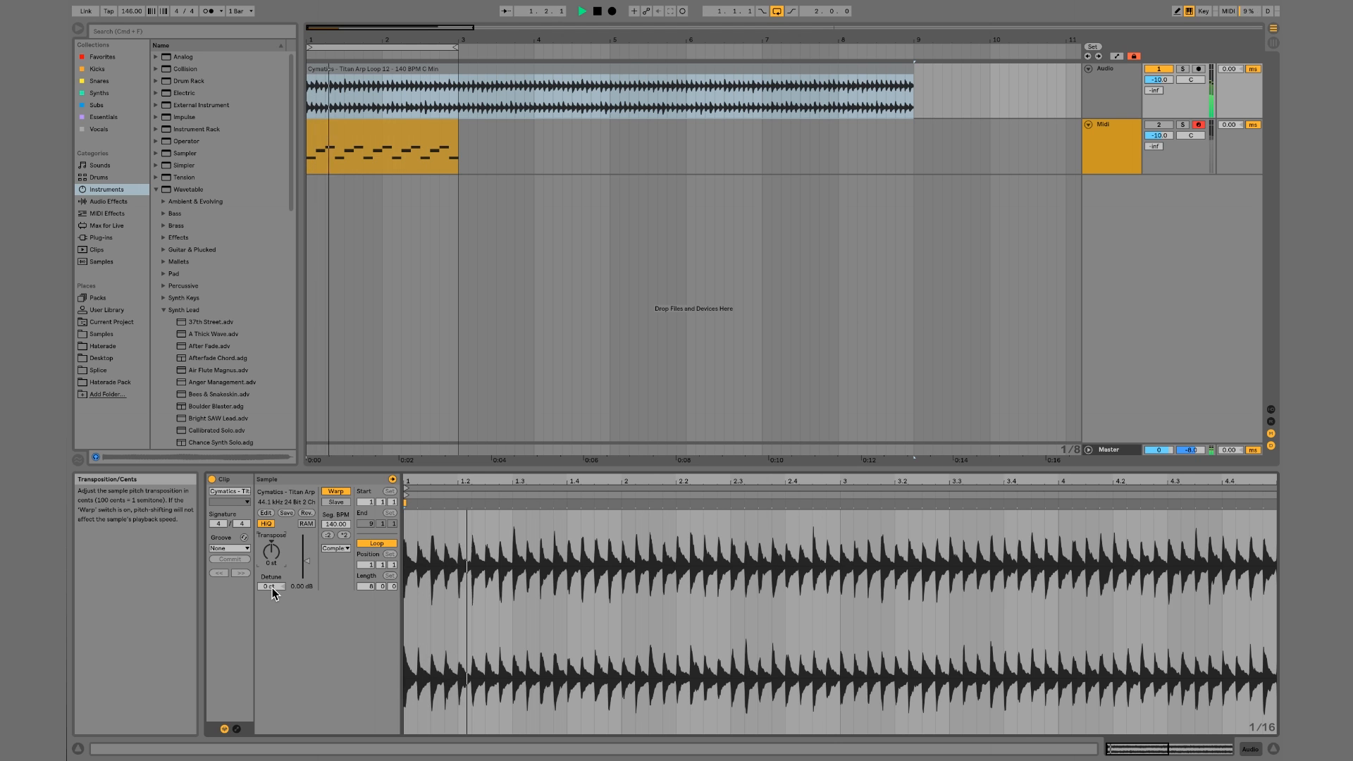
mouse_move(272, 588)
left_mouse_down()
mouse_move(272, 556)
mouse_move(272, 588)
left_mouse_up()
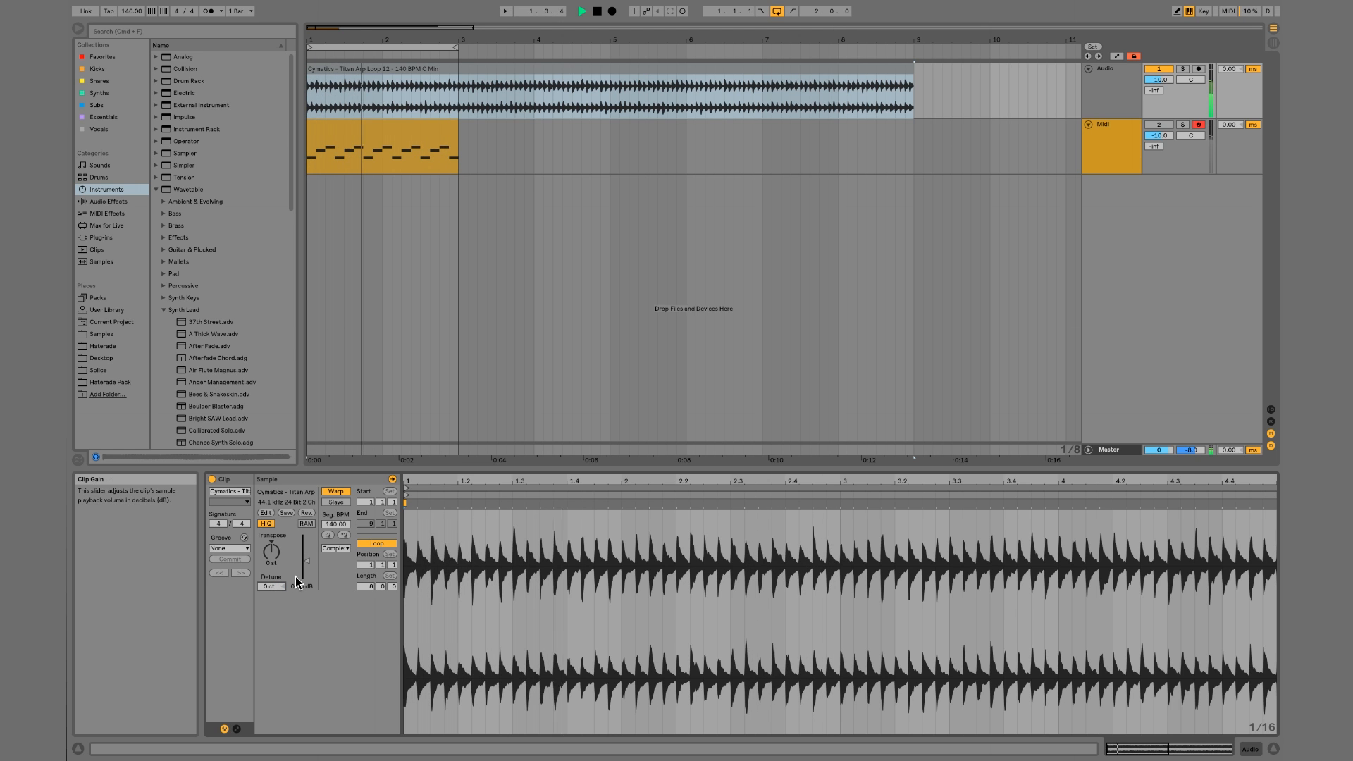
key("space")
Try out the arp clip's gain during playback and reset it to 0.00 dB
left_click(310, 565)
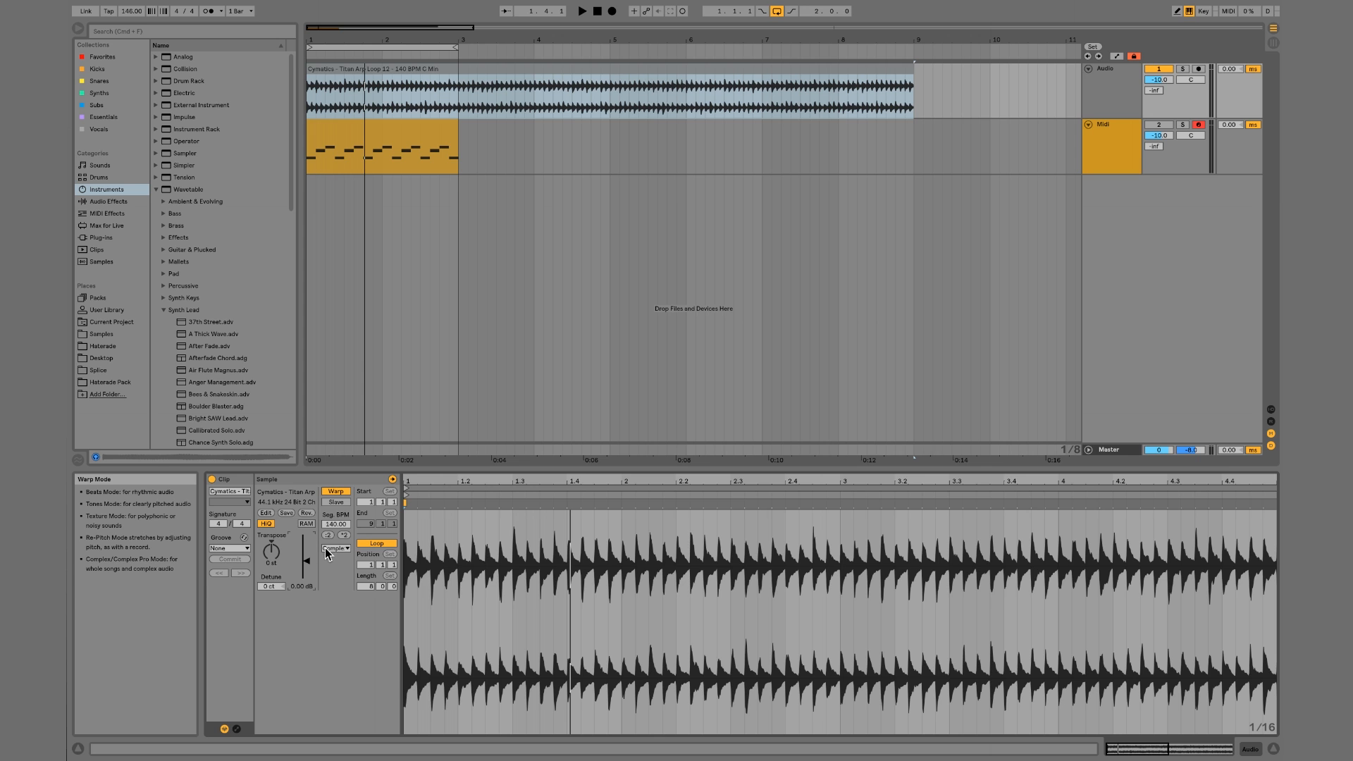
key("space")
left_click_drag(307, 566, 308, 564)
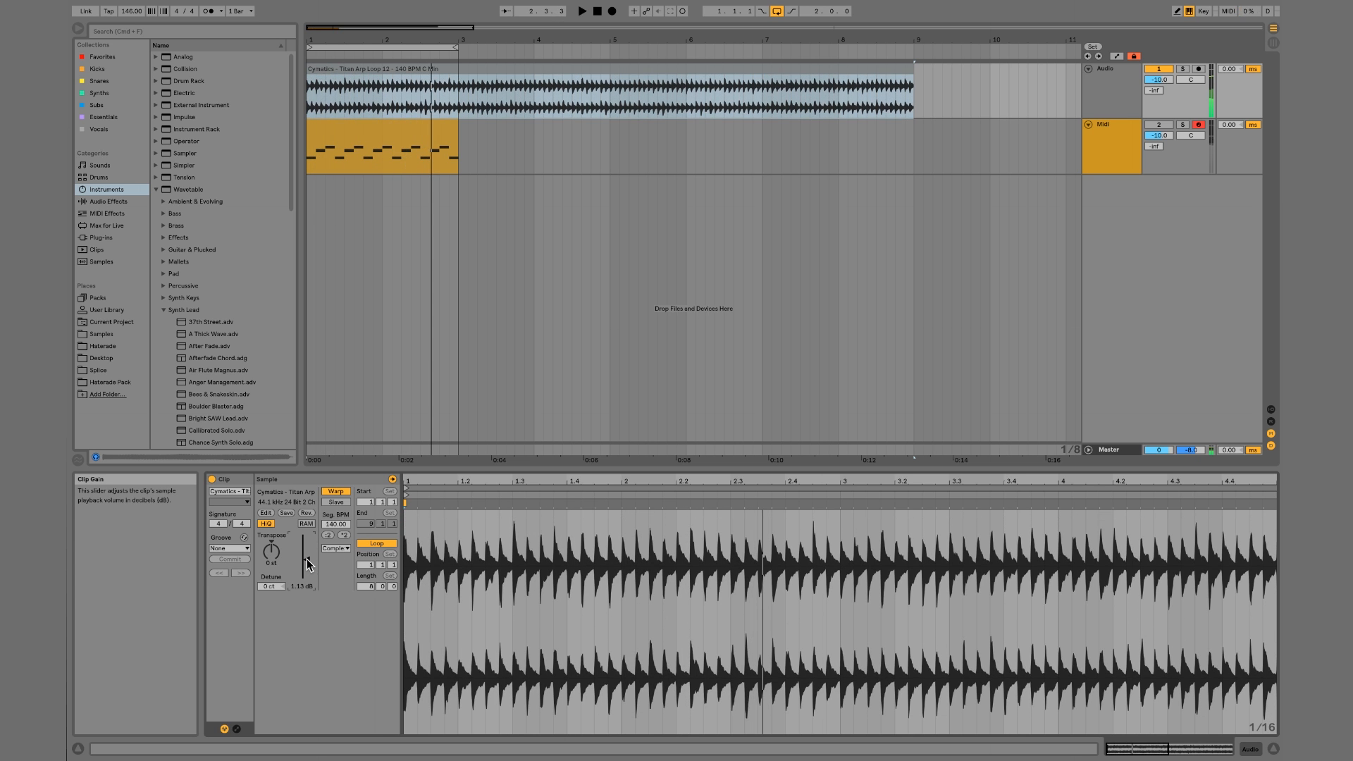
double_click(308, 563)
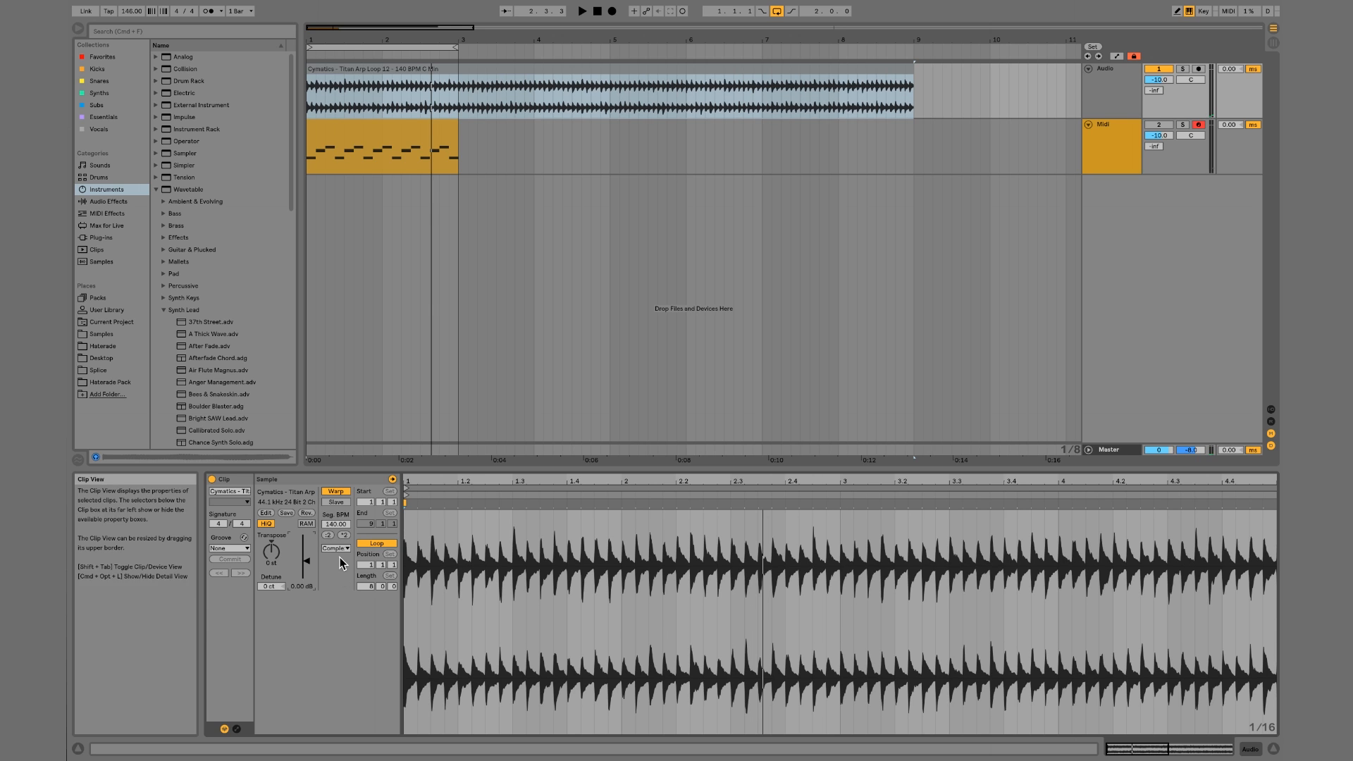
Set the arp clip's warp mode to Beats and view its Preserve options
left_click(335, 551)
left_click(336, 549)
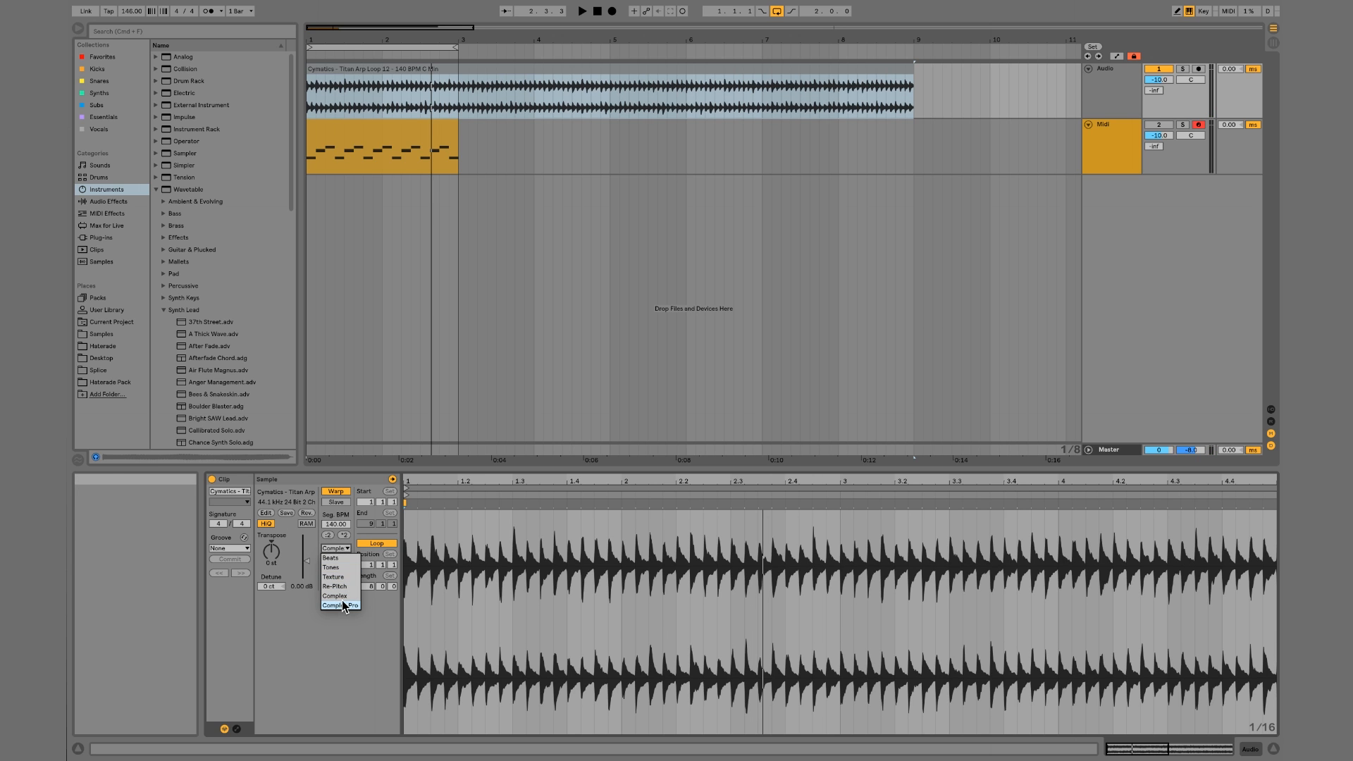
left_click(346, 558)
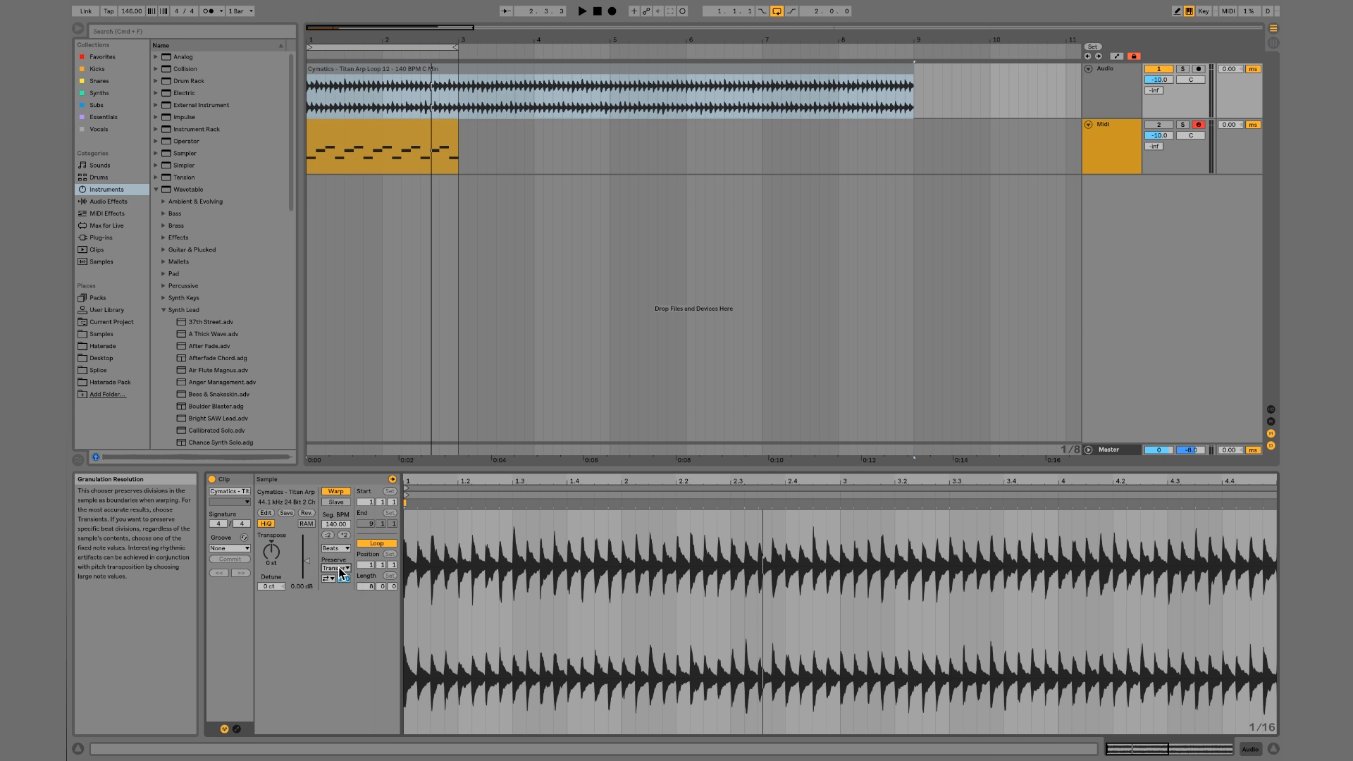
left_click(338, 568)
left_click(338, 568)
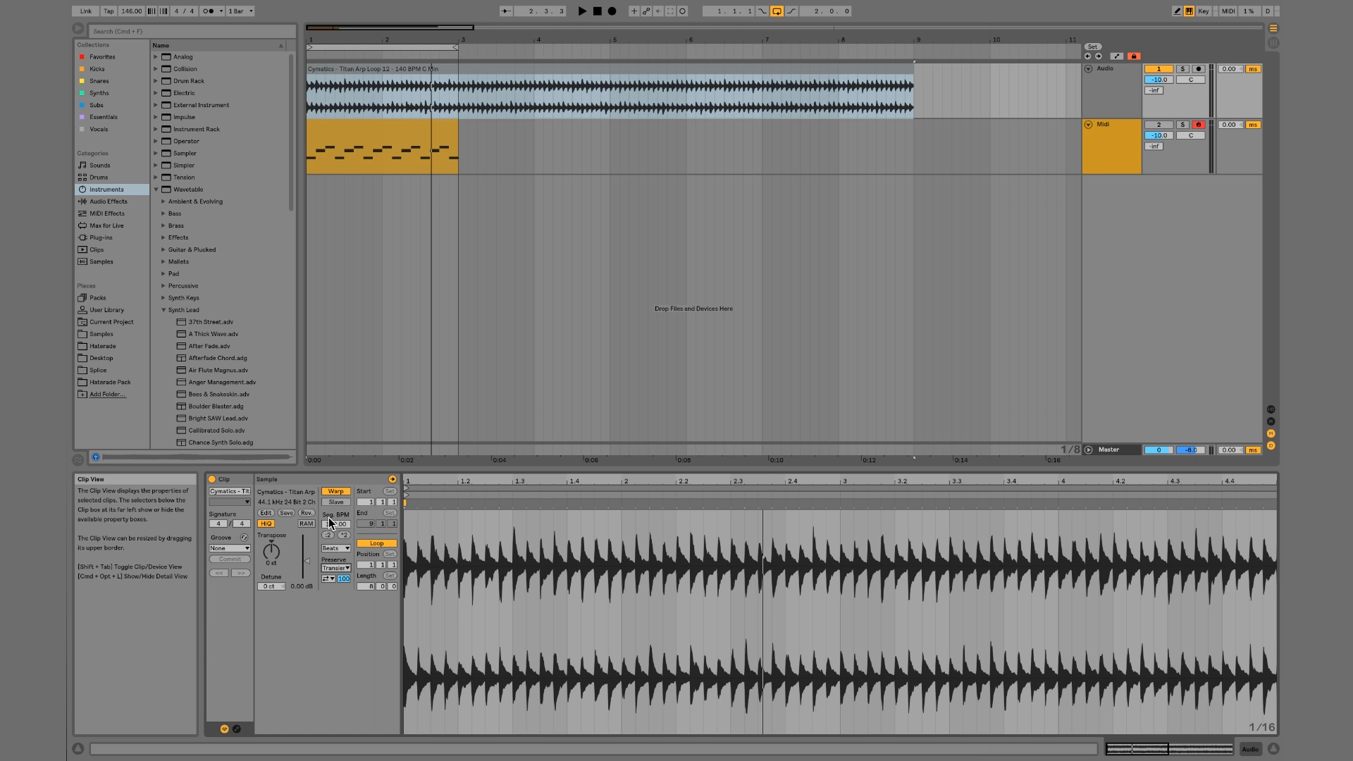
Set the arp clip's warp mode to Re-Pitch and audition it with the project tempo lowered to 97 and 66 BPM
left_click(334, 549)
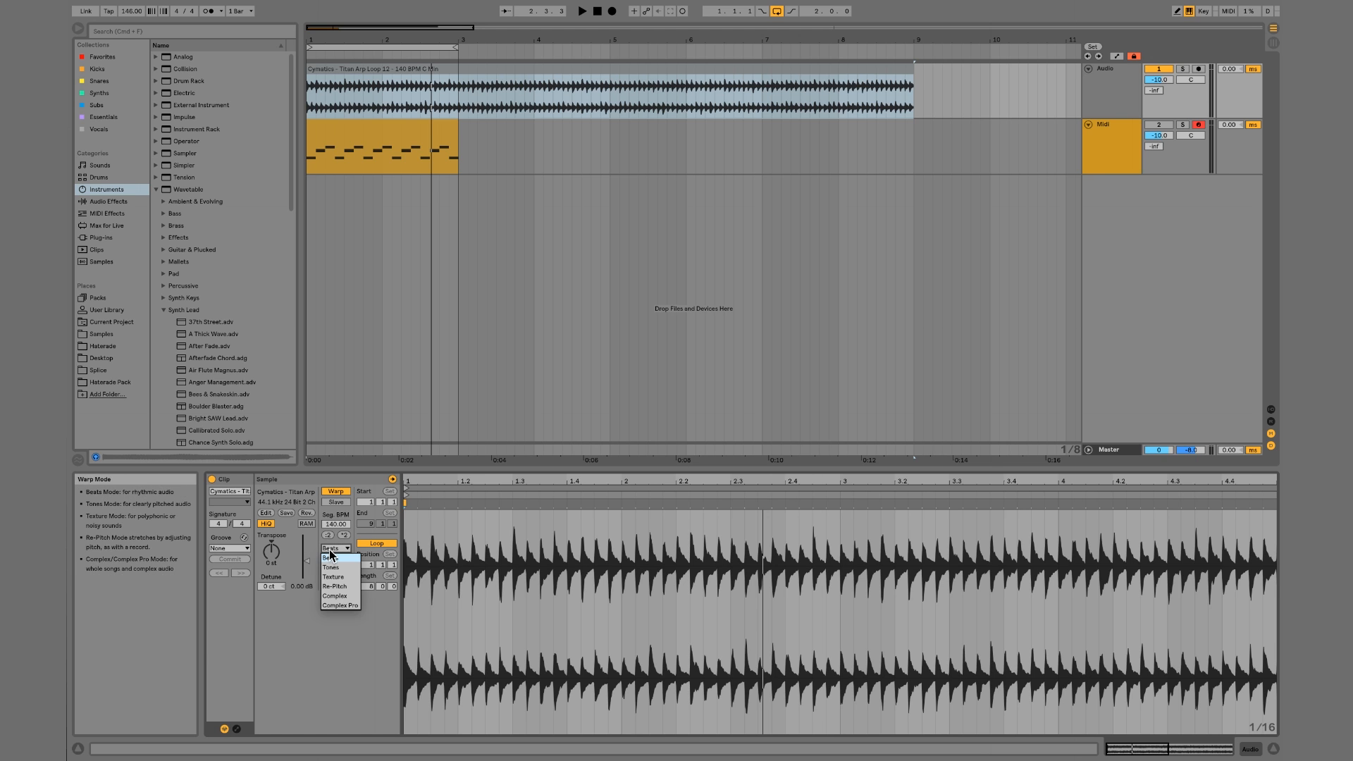
left_click(346, 586)
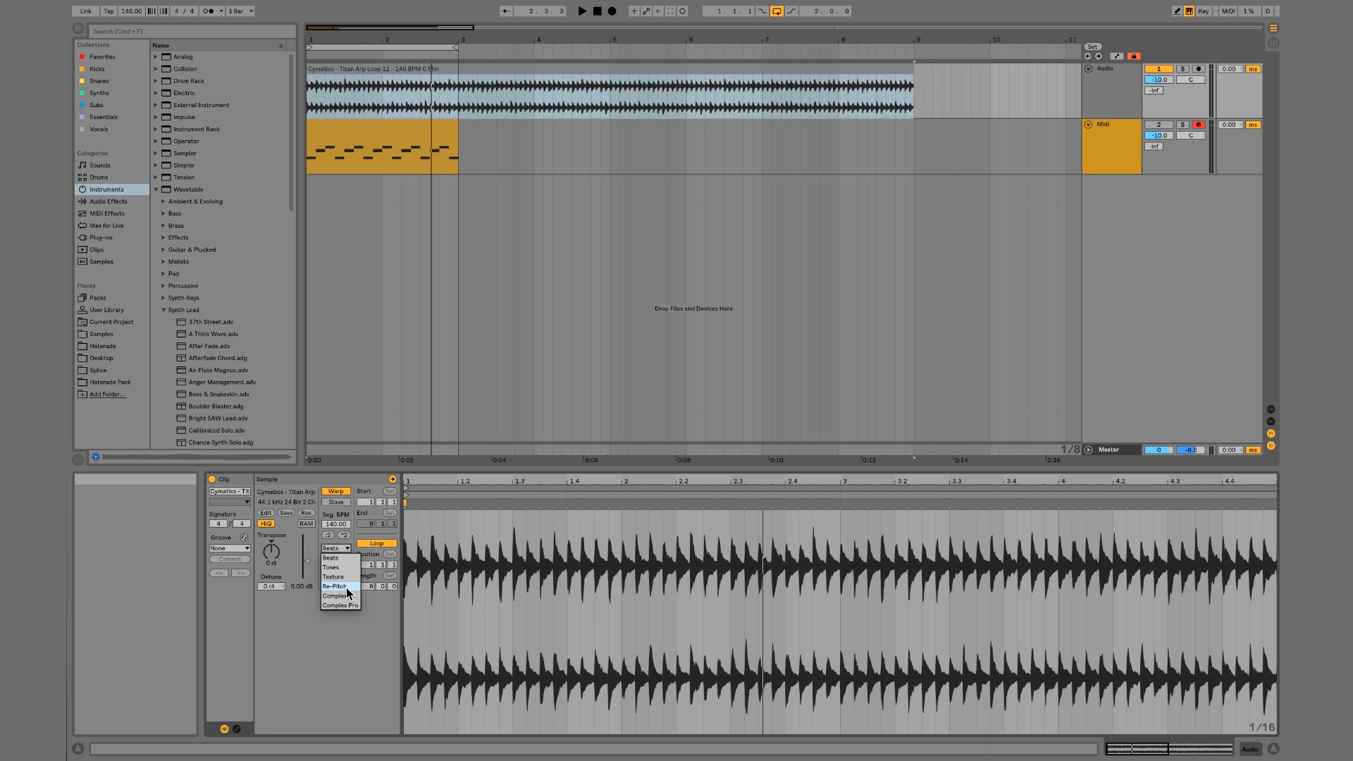
key("space")
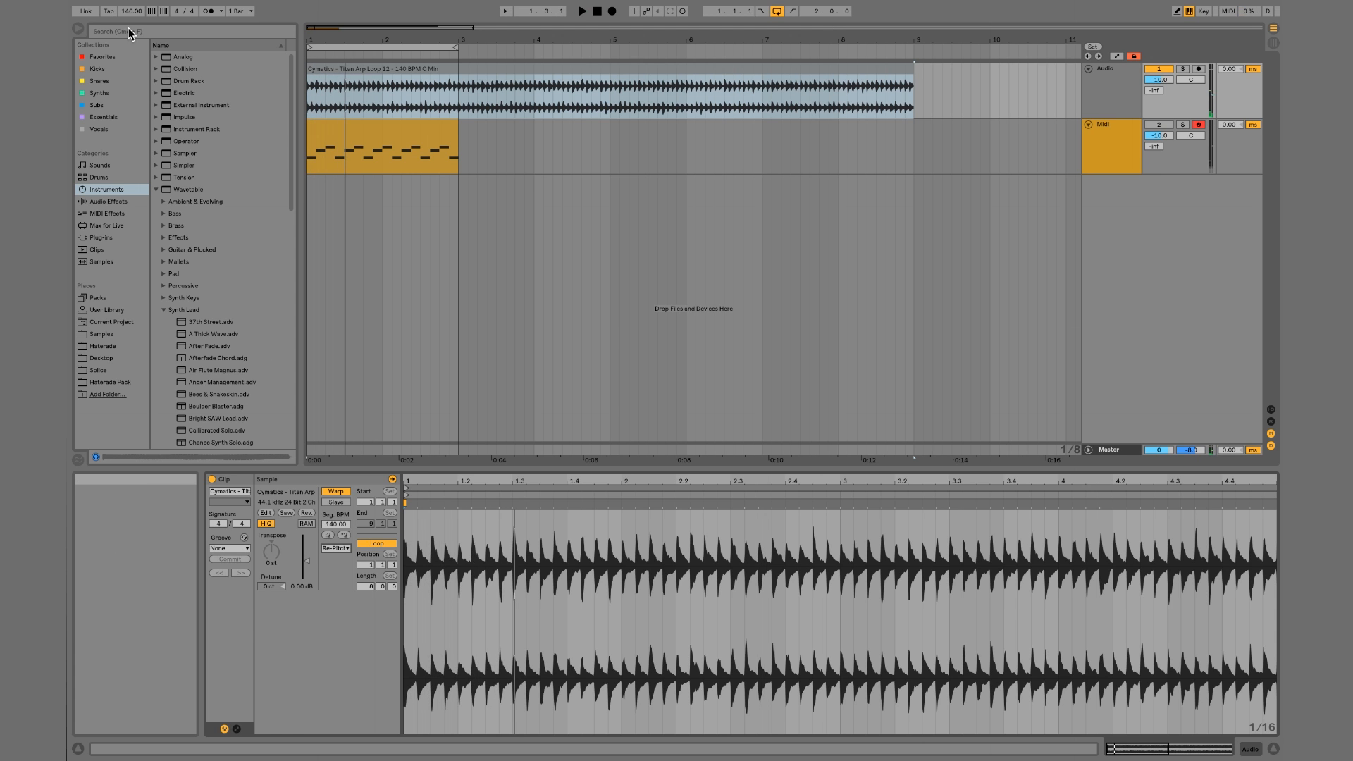
left_click_drag(131, 12, 131, 63)
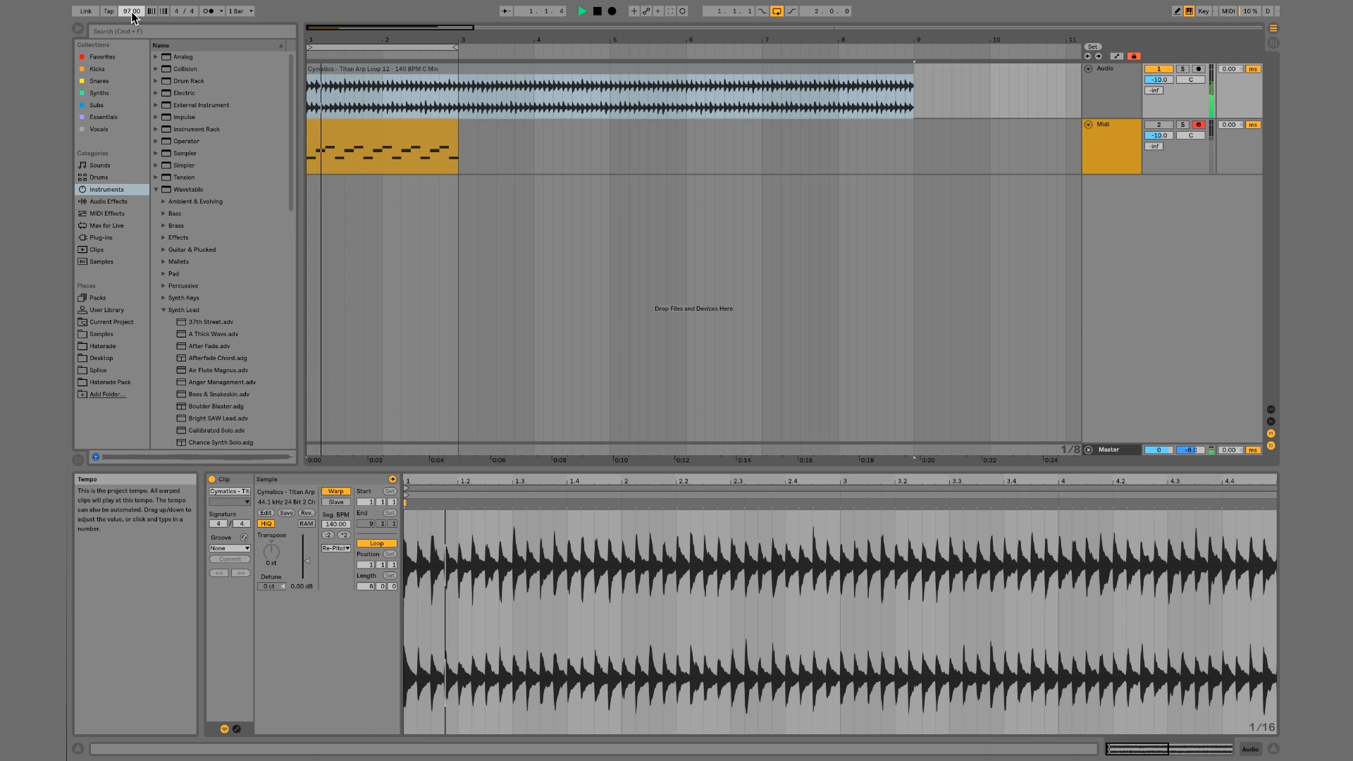
left_click_drag(131, 11, 131, 44)
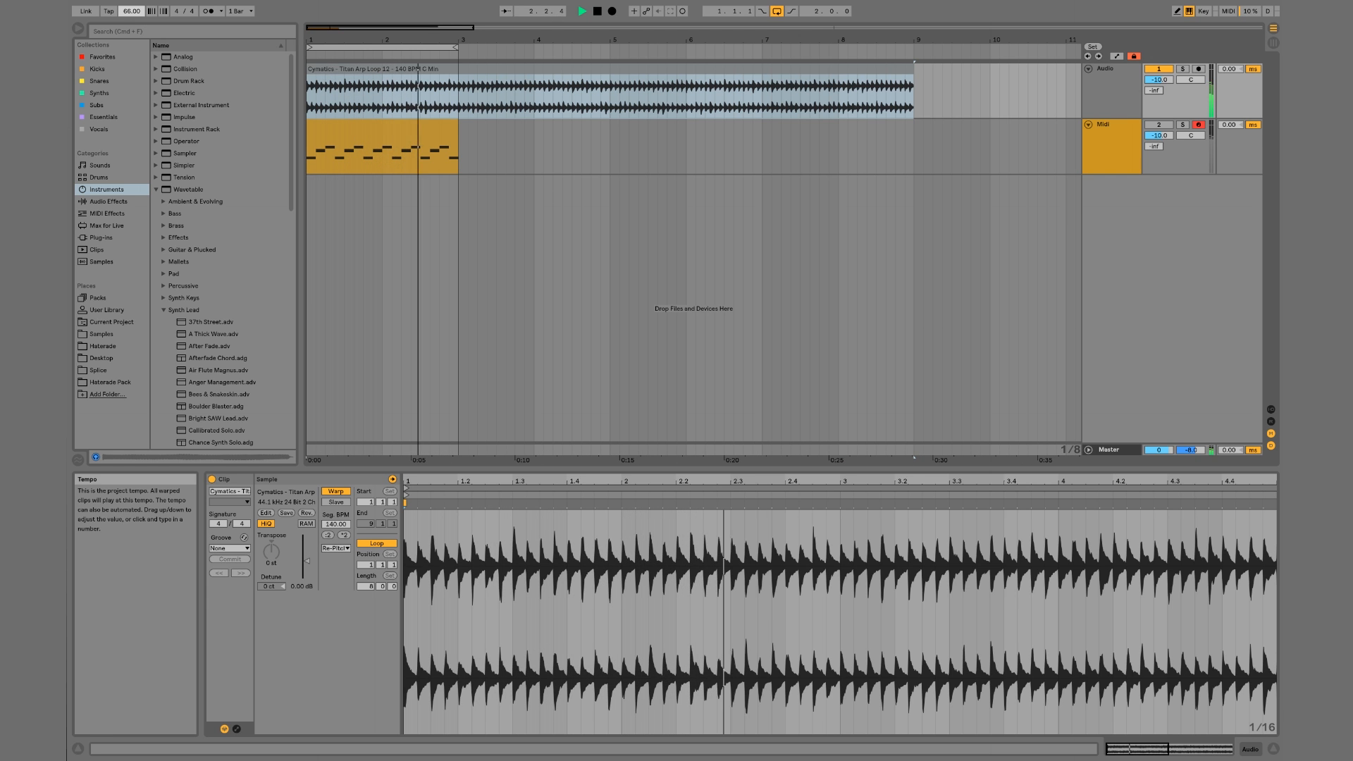
Set the project tempo to 140 BPM and raise it in single steps to 146 BPM
left_click(132, 11)
type("140")
key("Return")
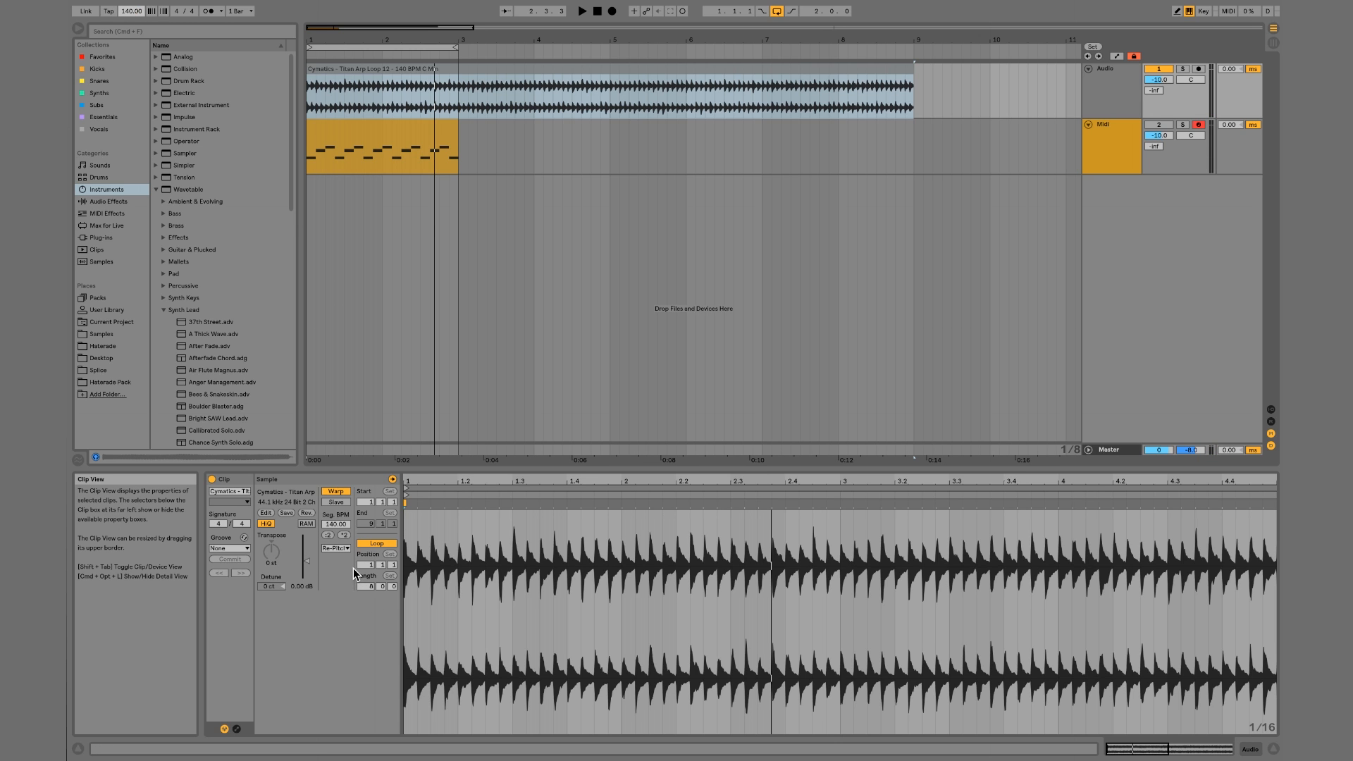
key("Up")
key("Up")
key("Up")
key("Up")
key("Up")
key("Up")
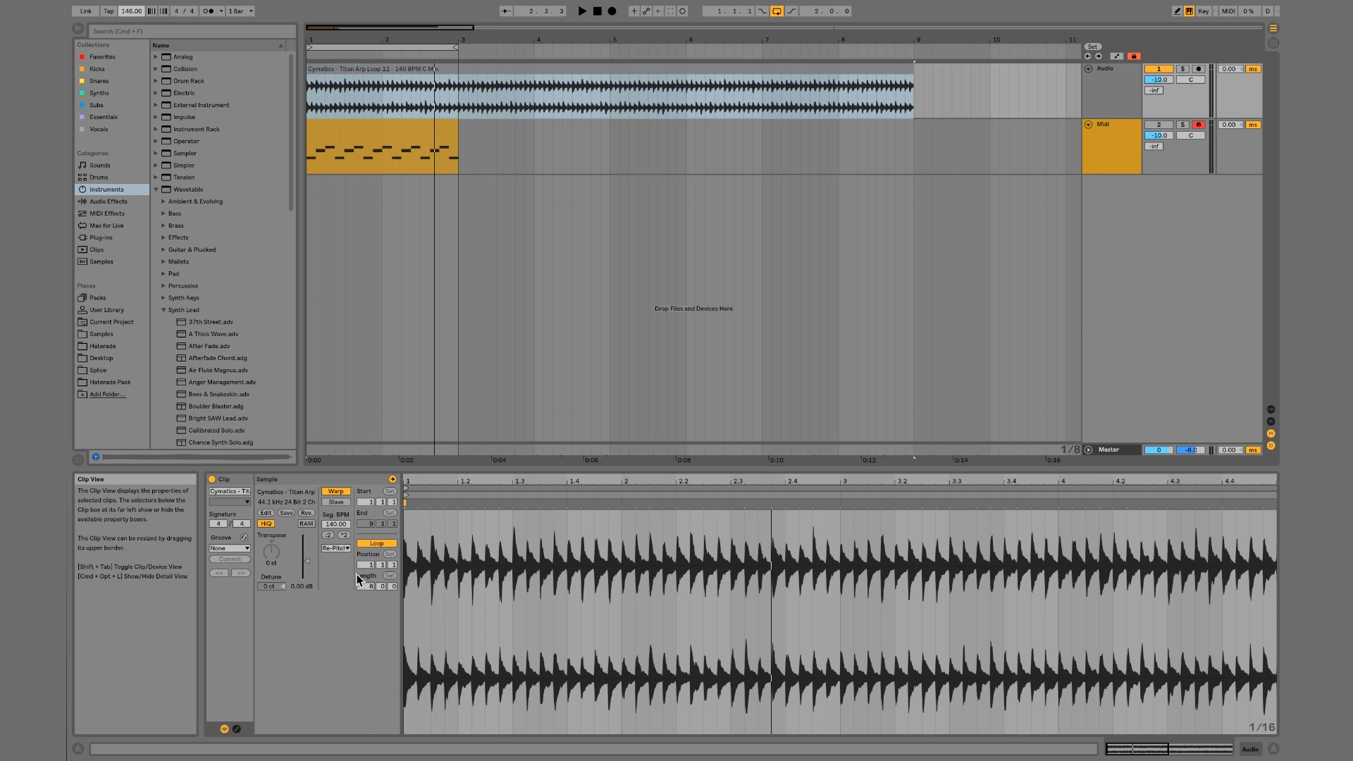
Try the Complex warp mode on the arp clip, and settle on Beats with Preserve set to Transients
left_click(341, 549)
left_click(341, 596)
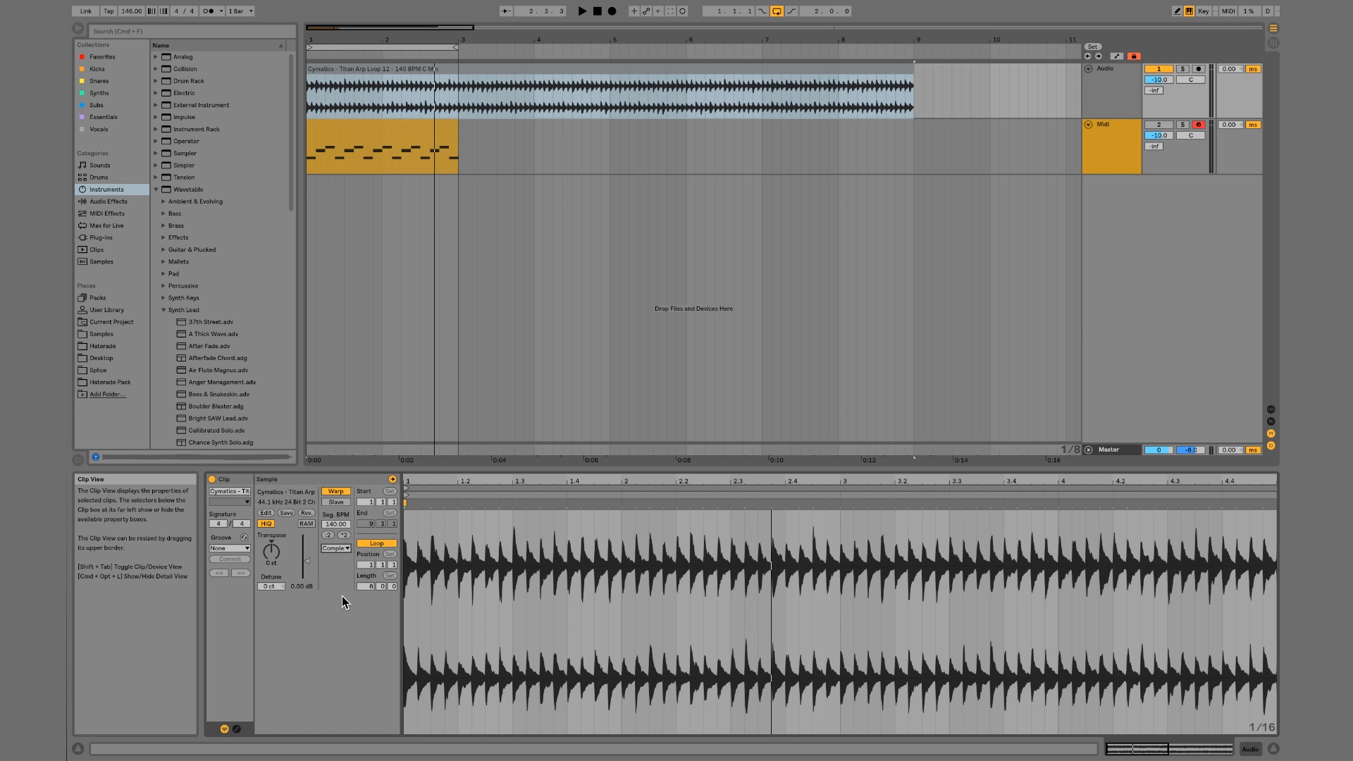
left_click(339, 550)
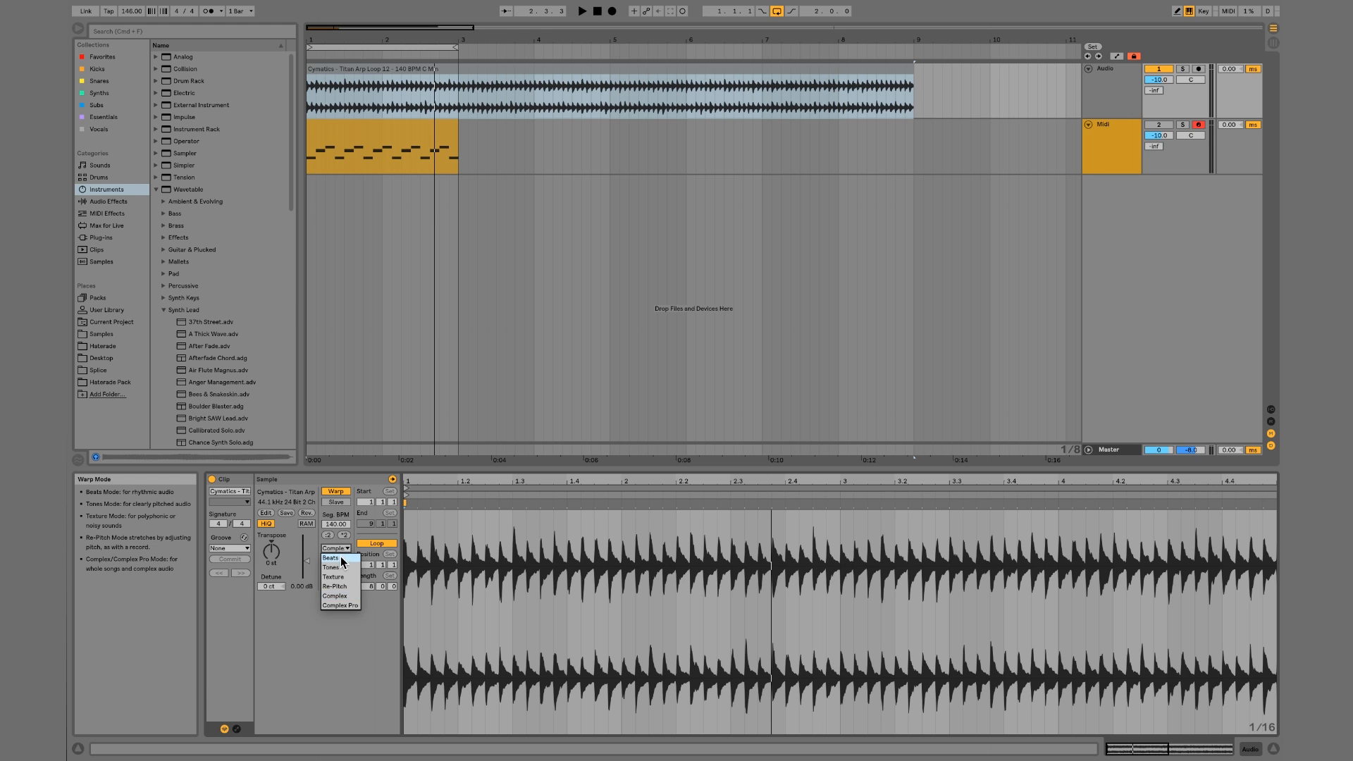
left_click(340, 556)
left_click(339, 568)
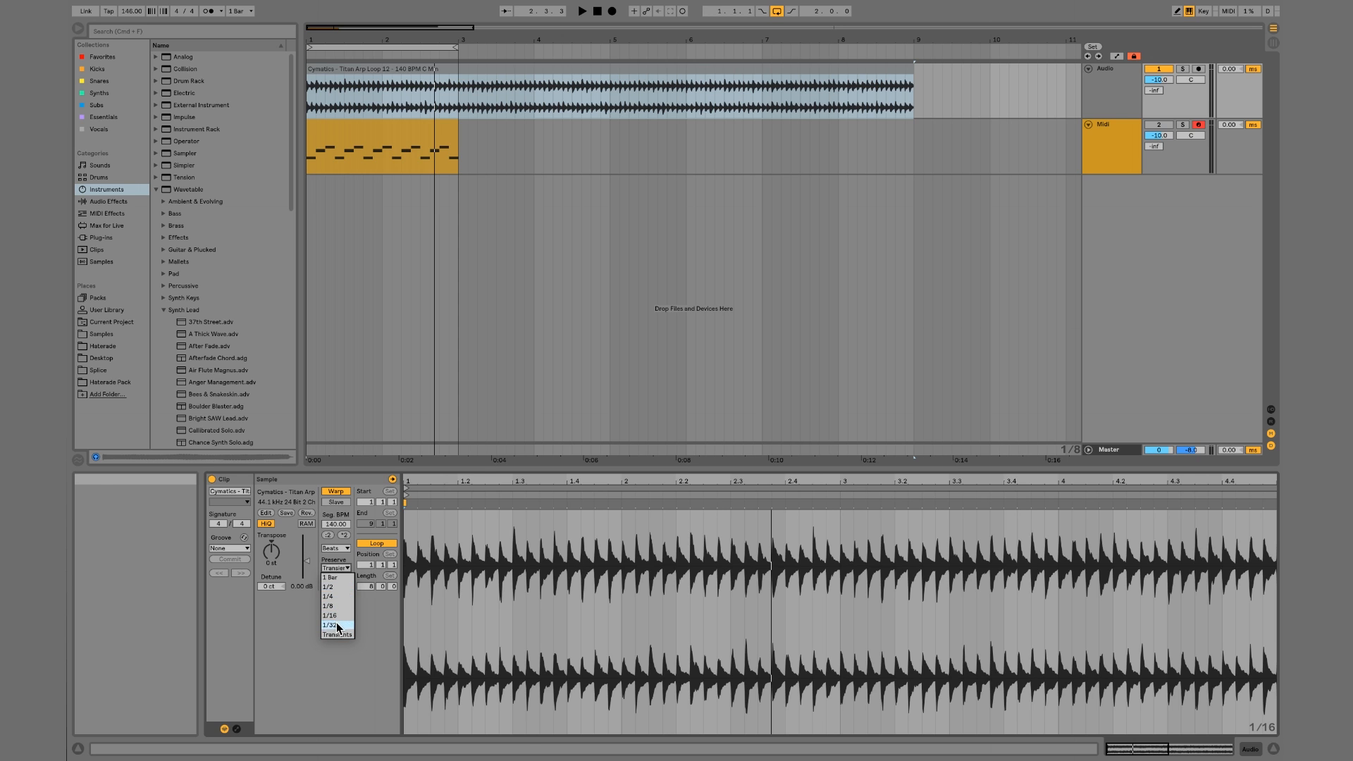
left_click(336, 634)
Choose the transient loop mode for the arp clip and lower its transient envelope during playback
left_click(329, 579)
left_click(330, 585)
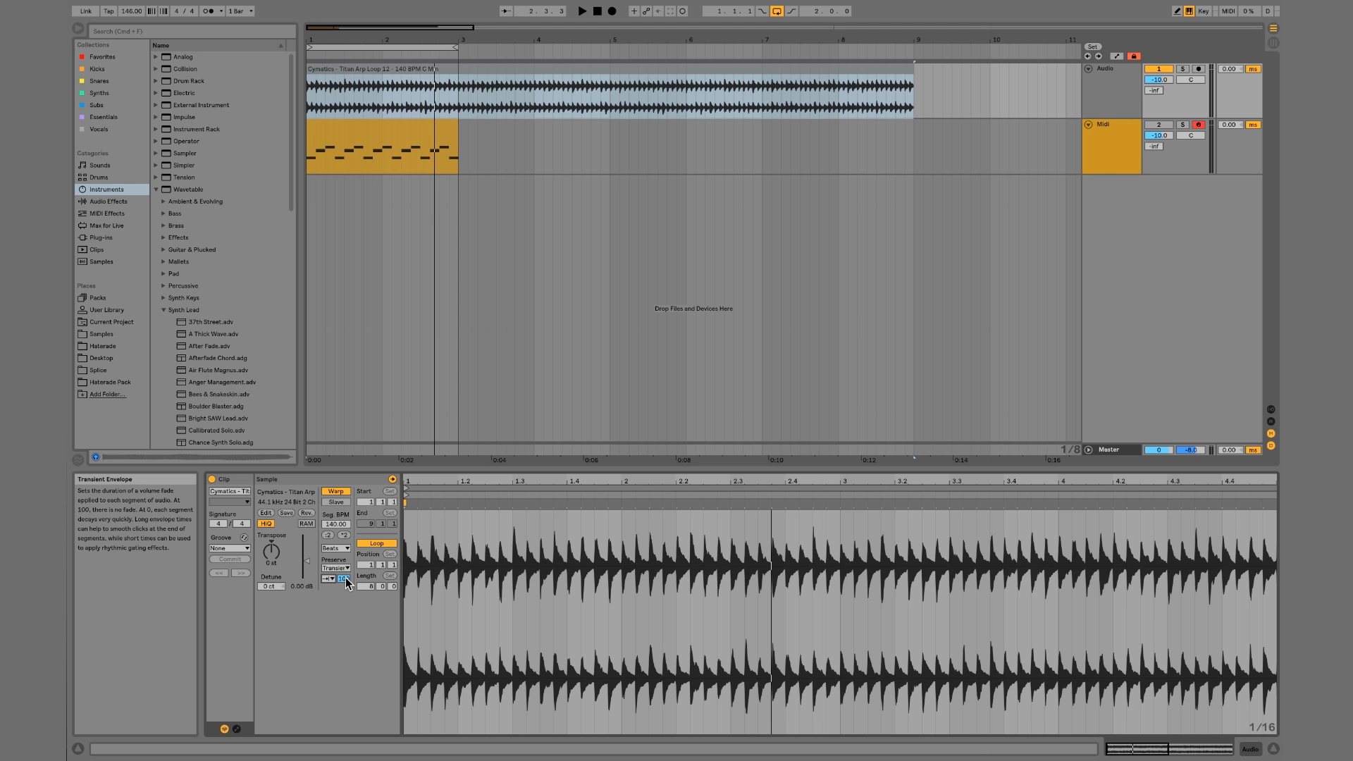
key("space")
left_click_drag(345, 579, 345, 629)
key("space")
Set the Preserve resolution of the arp clip's Beats warping to 1/8
left_click(344, 568)
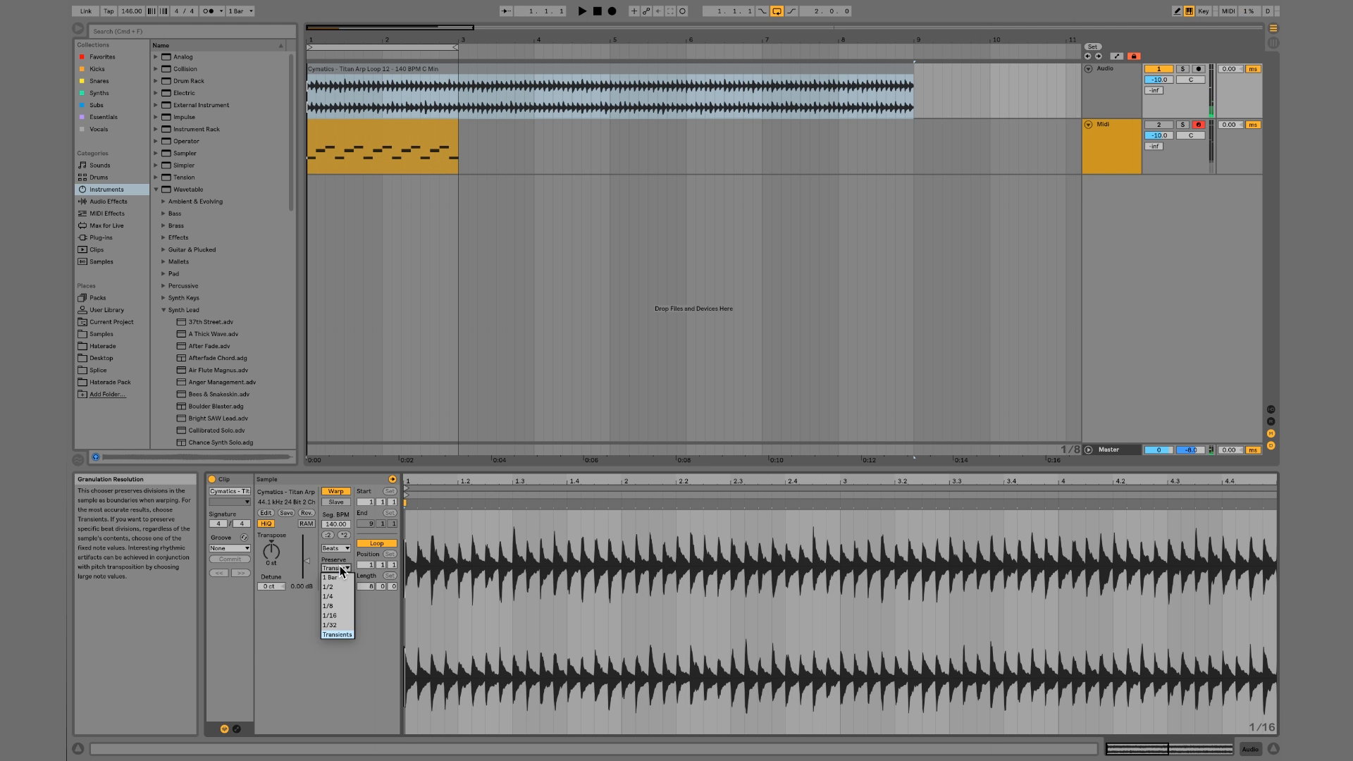
left_click(342, 607)
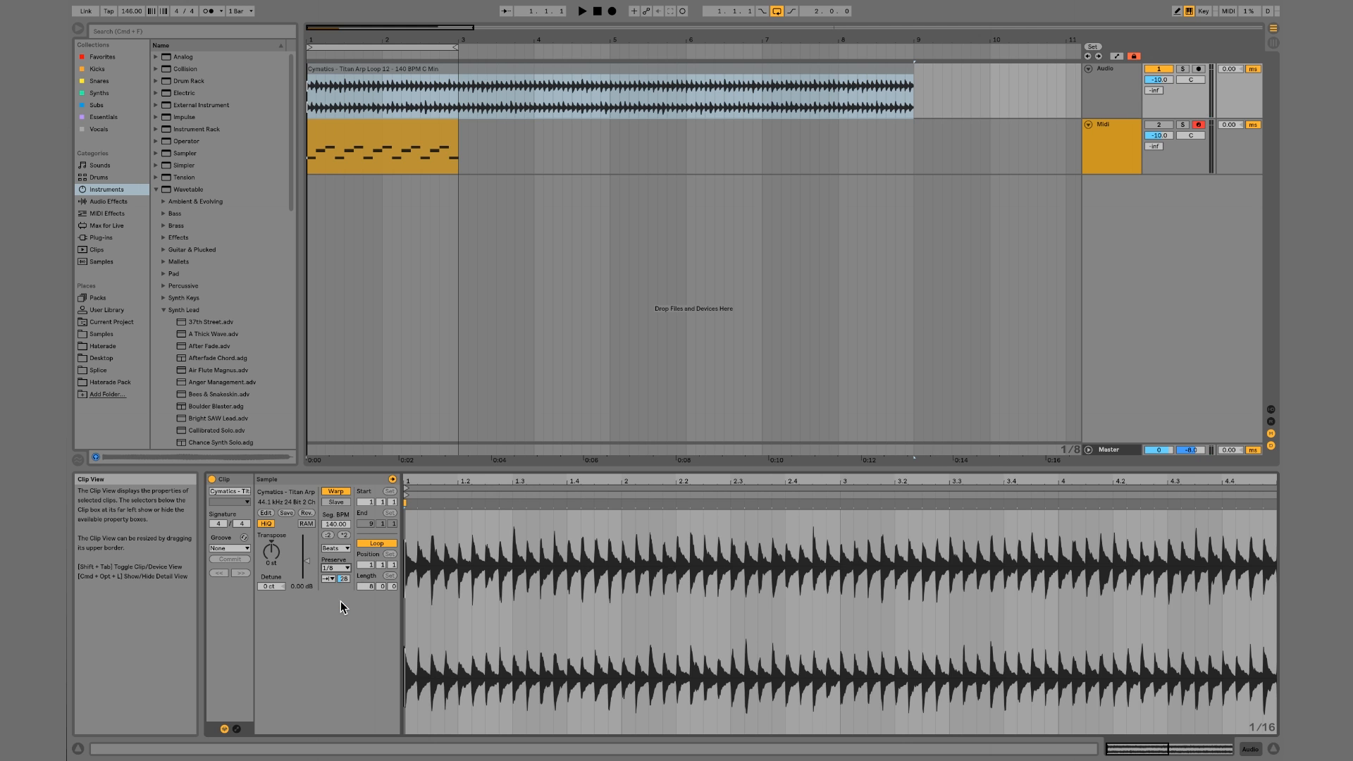
Play the arp clip with its Beats warping at 1/8 and review the available Preserve resolutions
key("space")
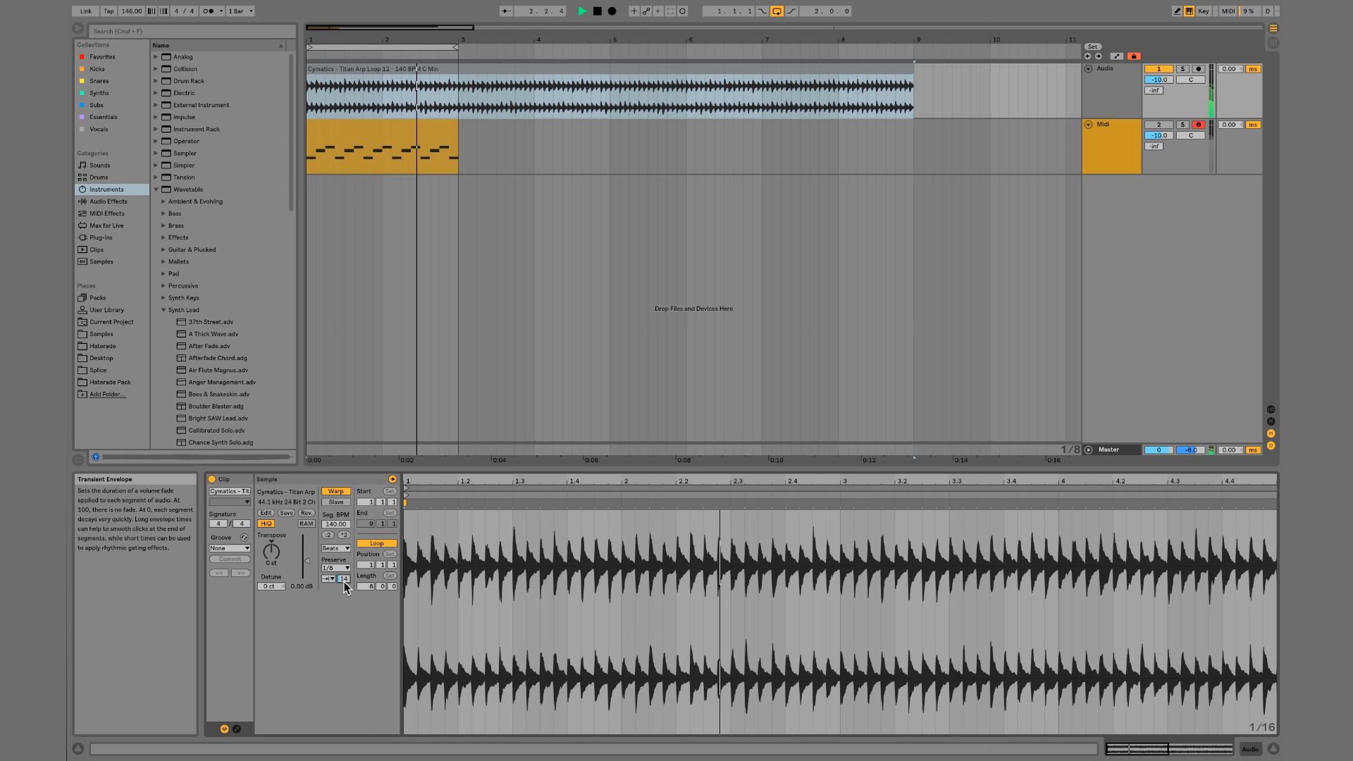
key("space")
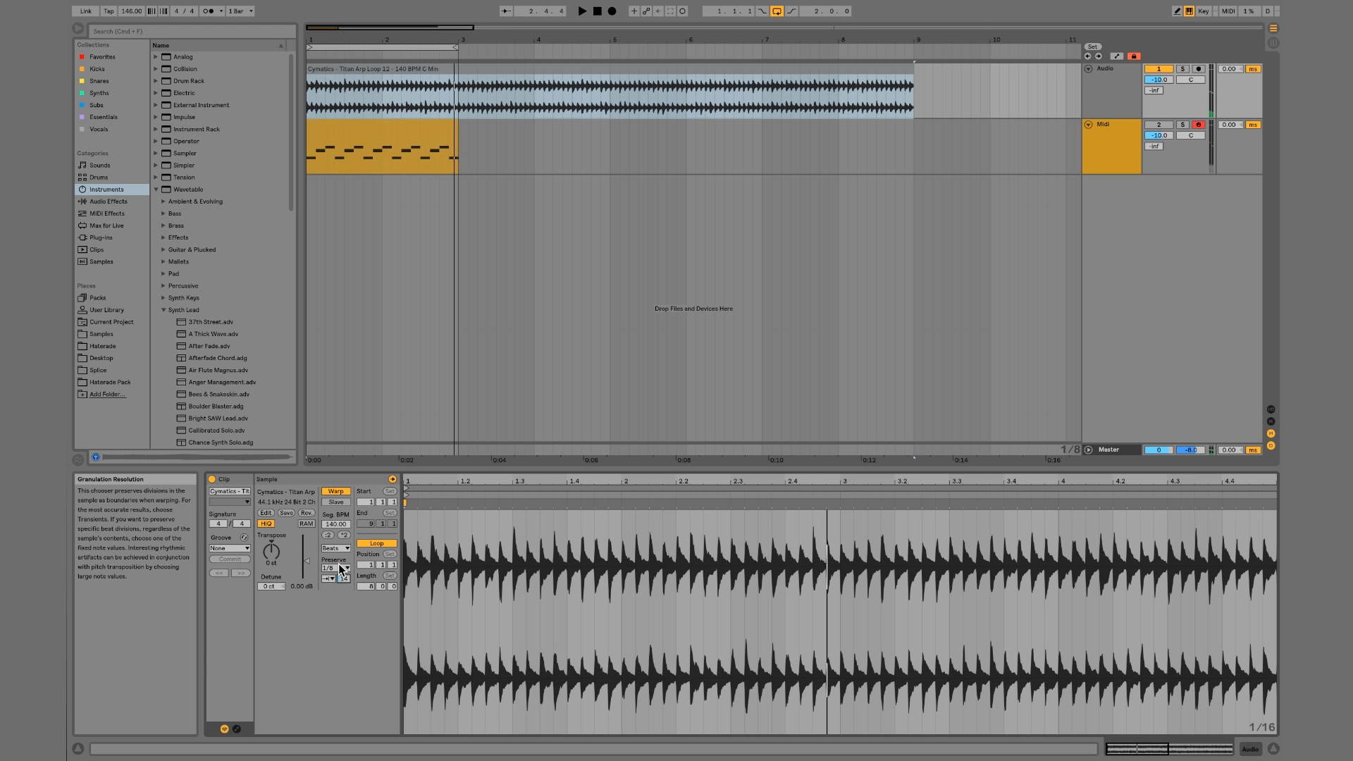
left_click(337, 566)
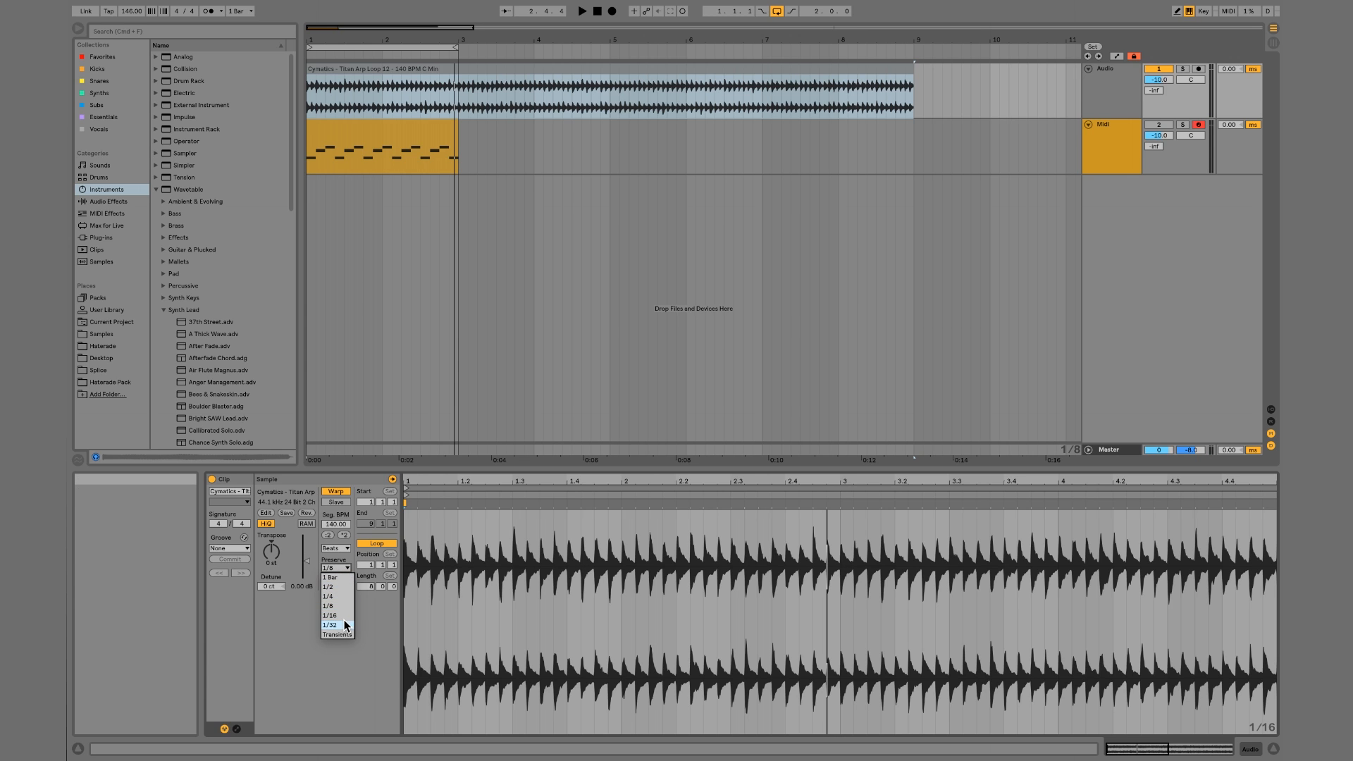
left_click(345, 548)
Set the arp clip's warp mode to Complex and audition it
left_click(345, 548)
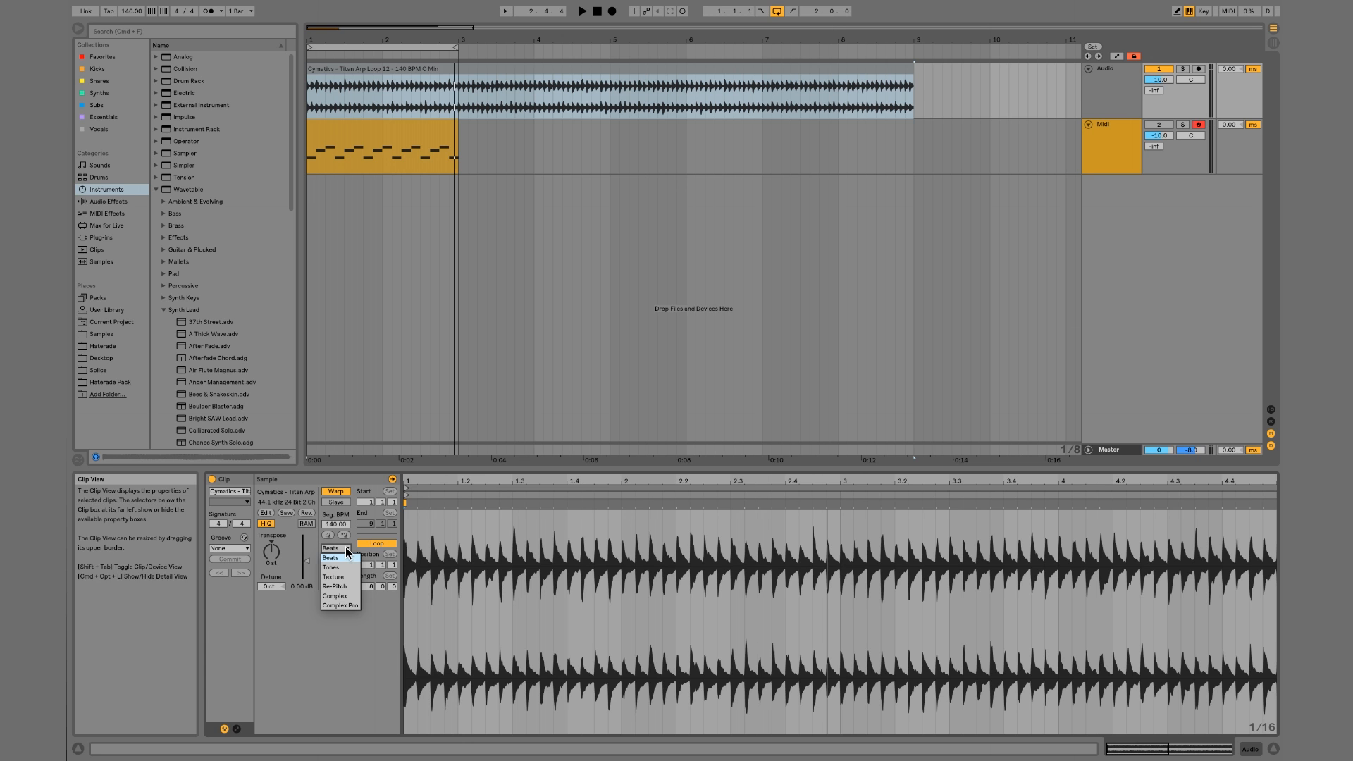
left_click(345, 597)
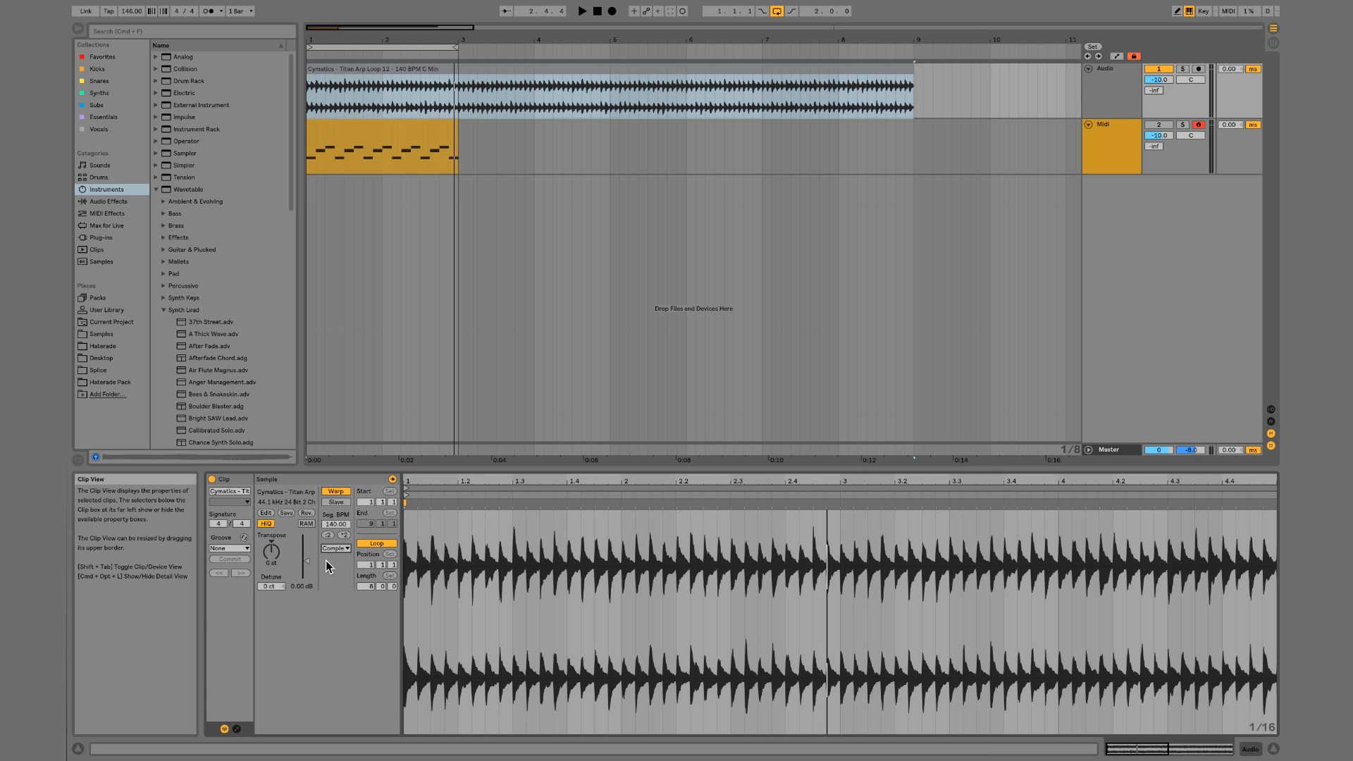
key("space")
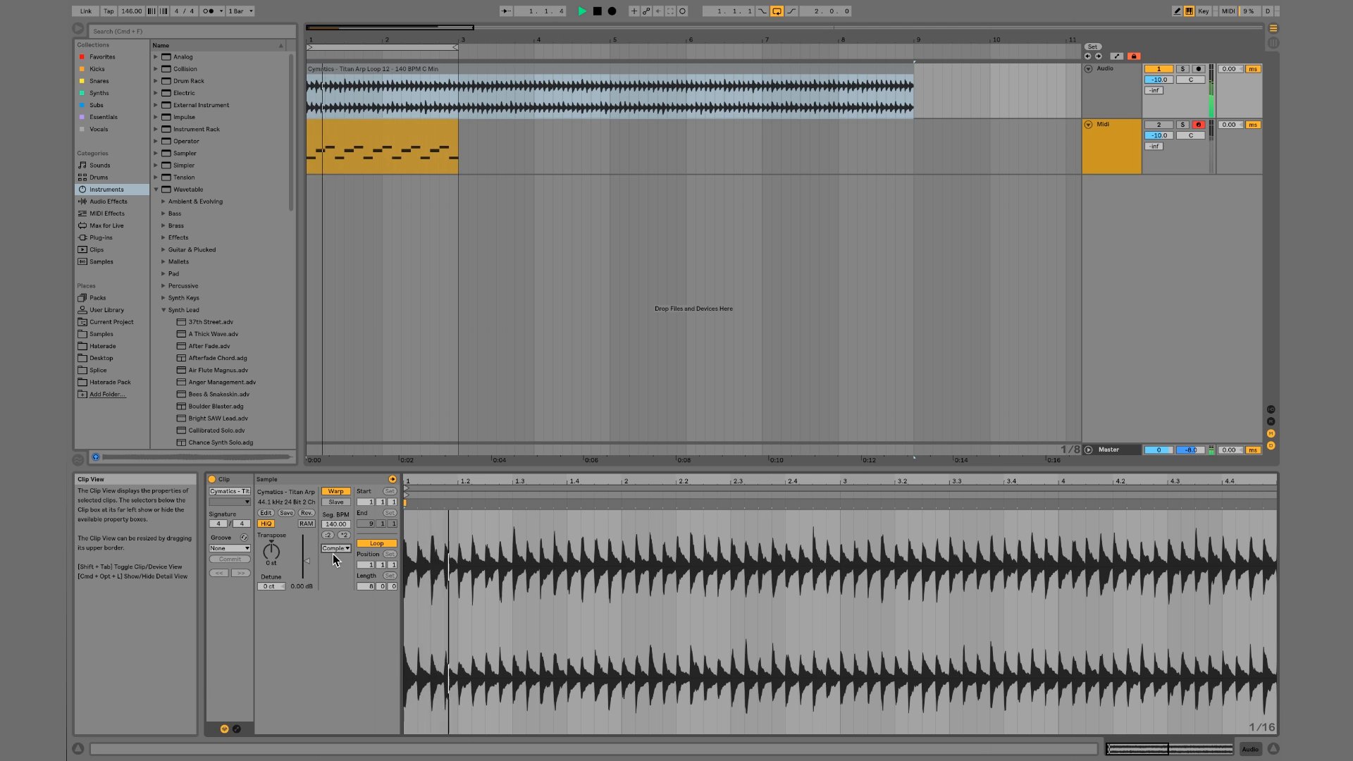
key("space")
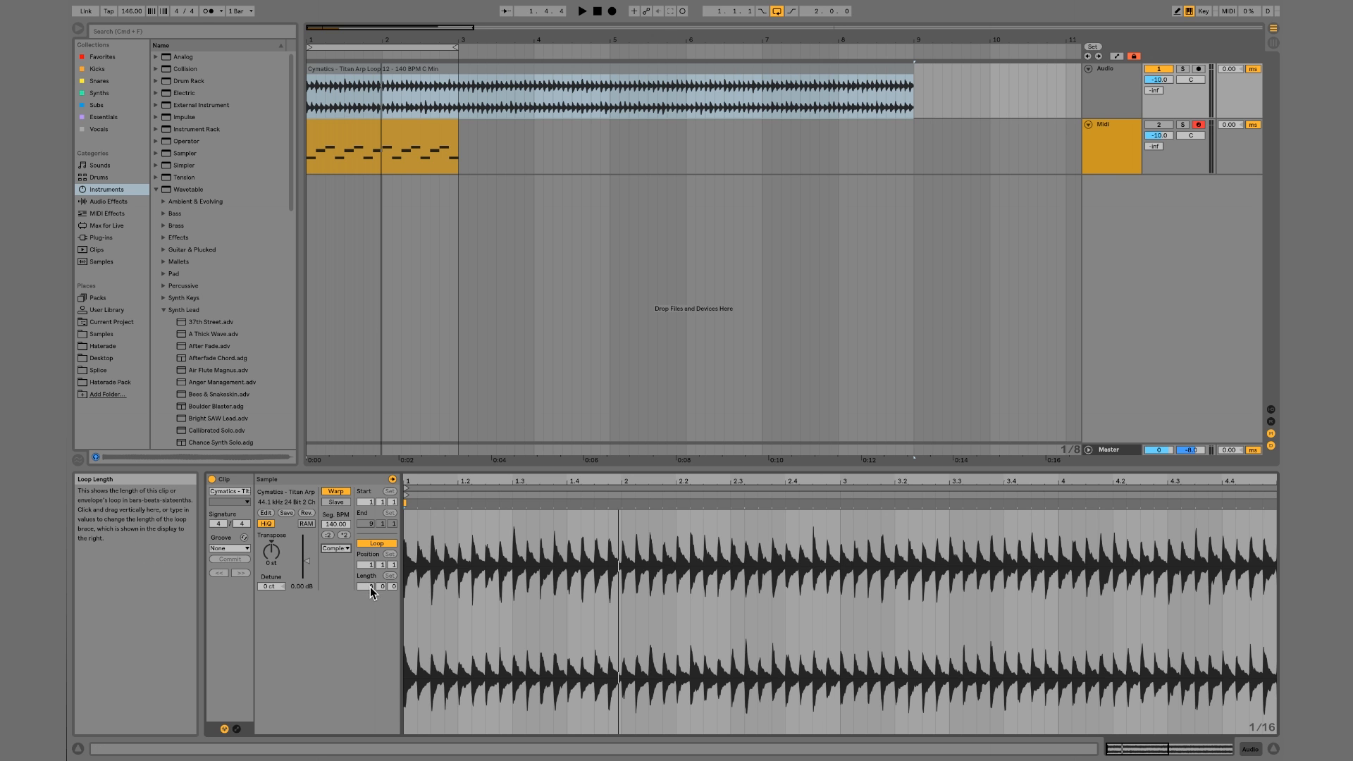
Show the arp clip's envelopes and try a Transposition Modulation ramp down to -18 st near bar 4, playing it before removing it
mouse_move(370, 586)
left_mouse_down()
mouse_move(370, 627)
mouse_move(370, 585)
left_mouse_up()
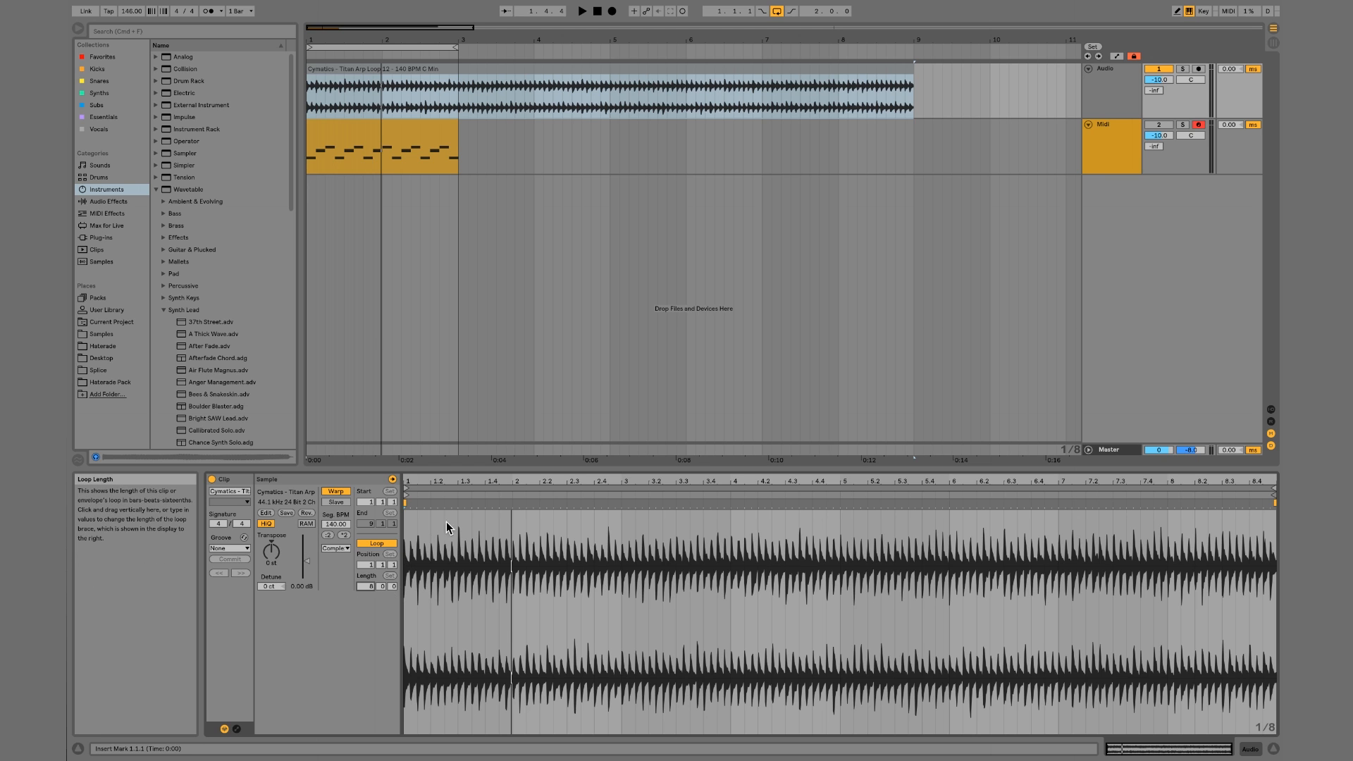
left_click(237, 728)
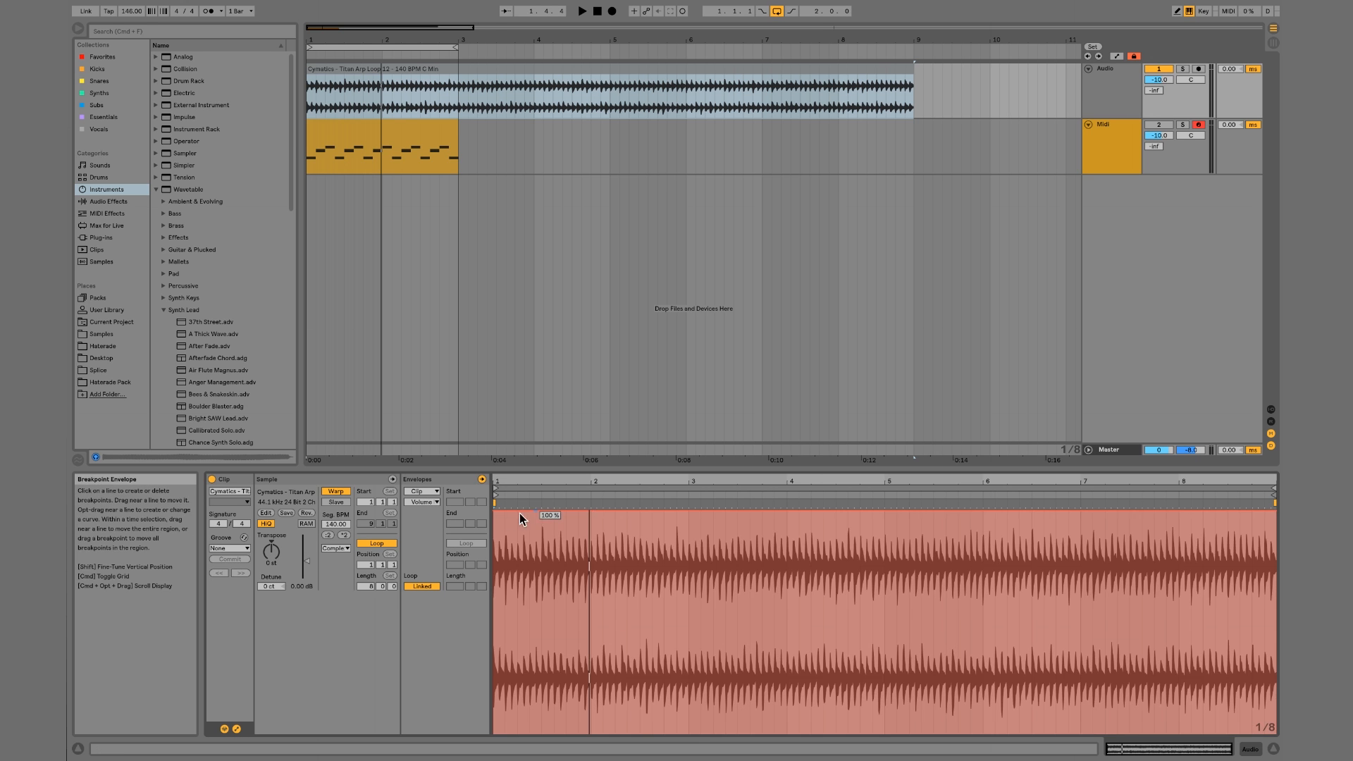
left_click(422, 502)
left_click(429, 522)
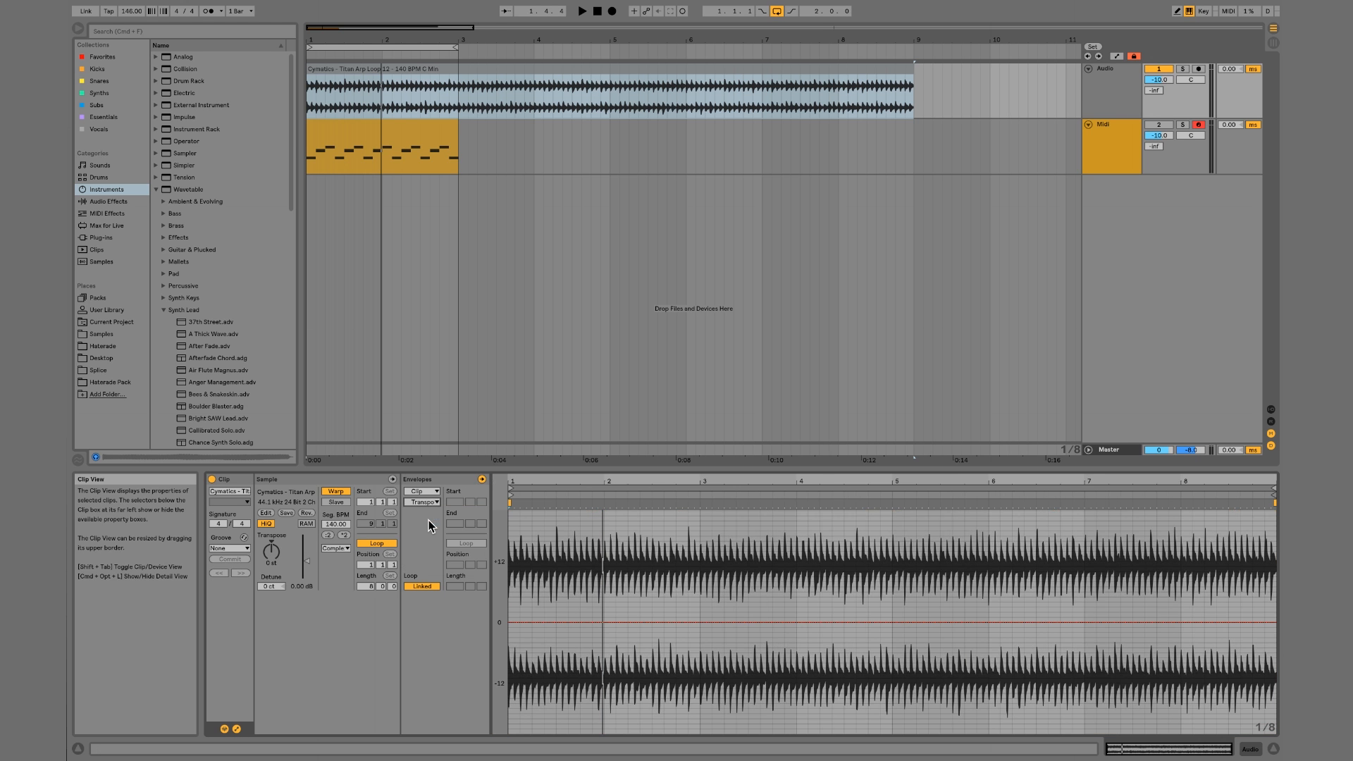
left_click(510, 623)
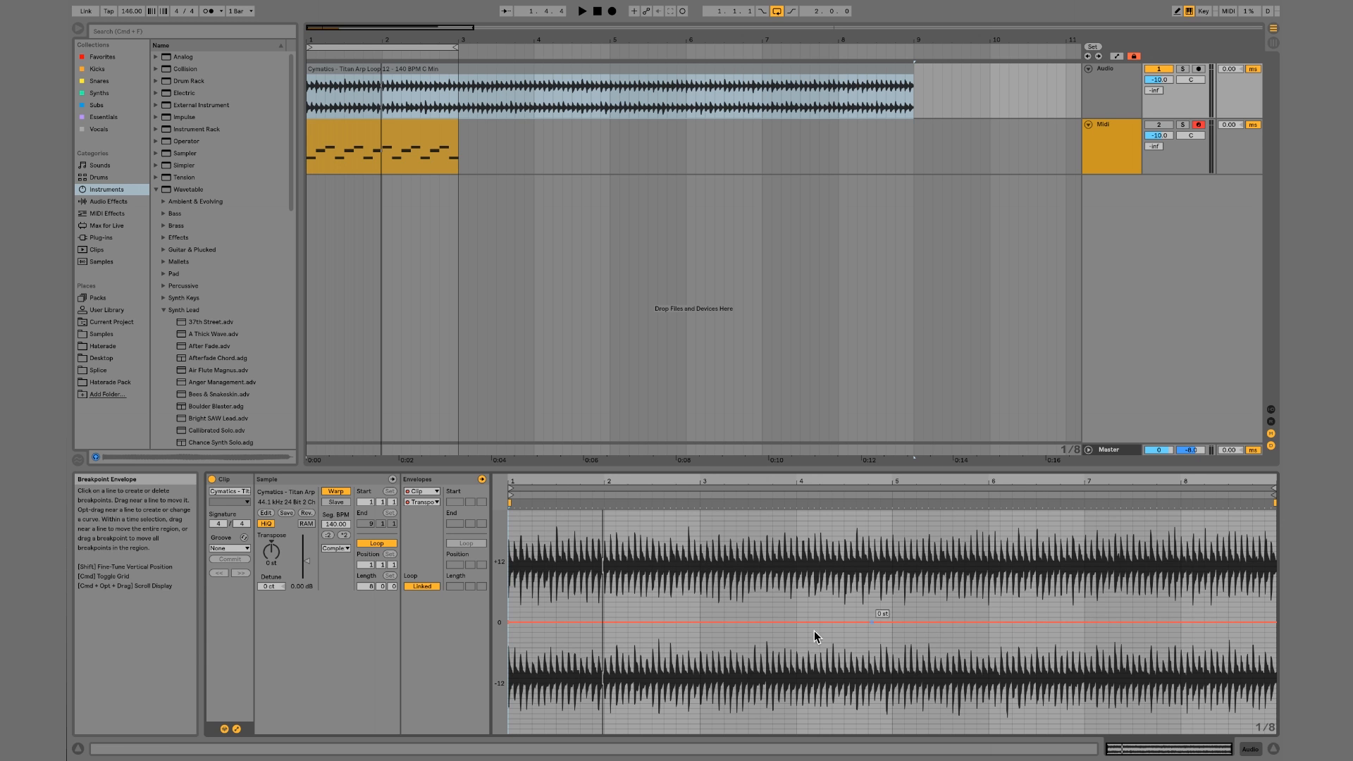
left_click_drag(792, 623, 794, 713)
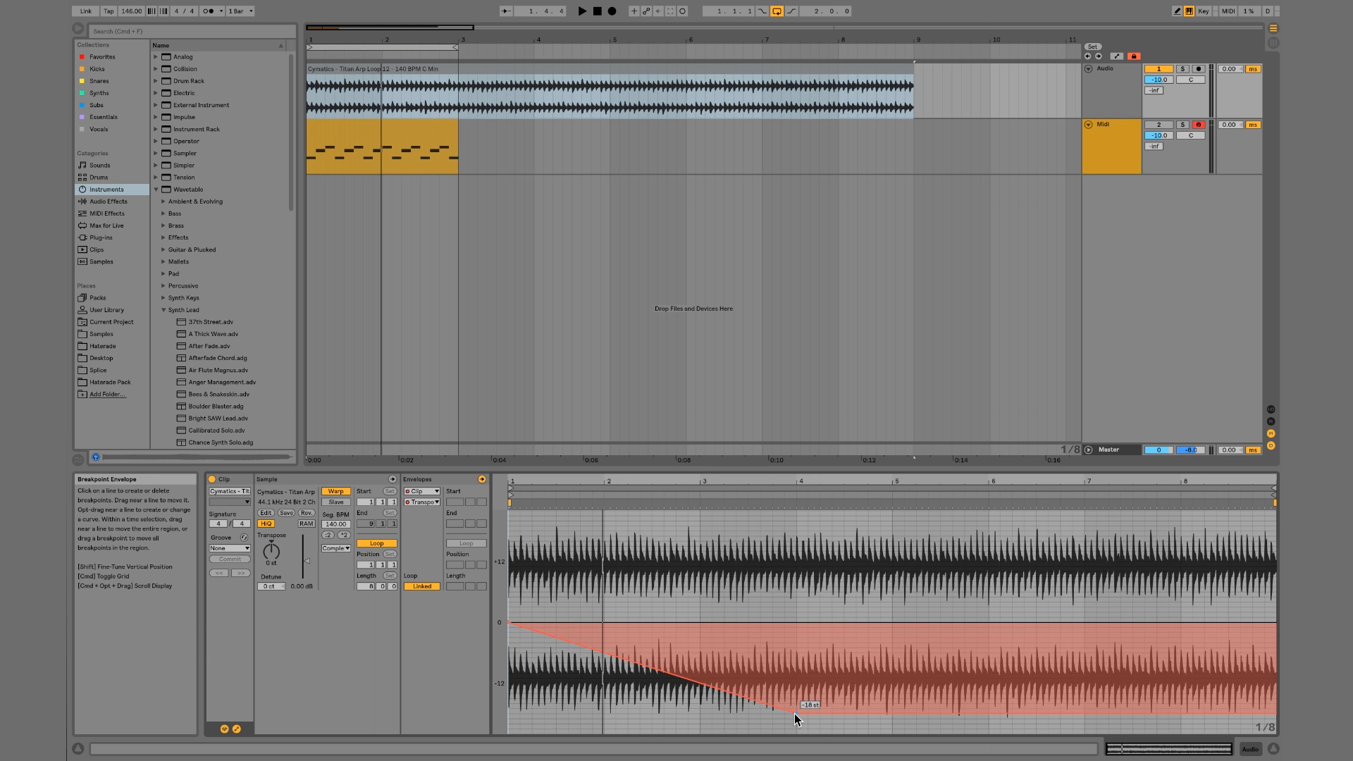
key("space")
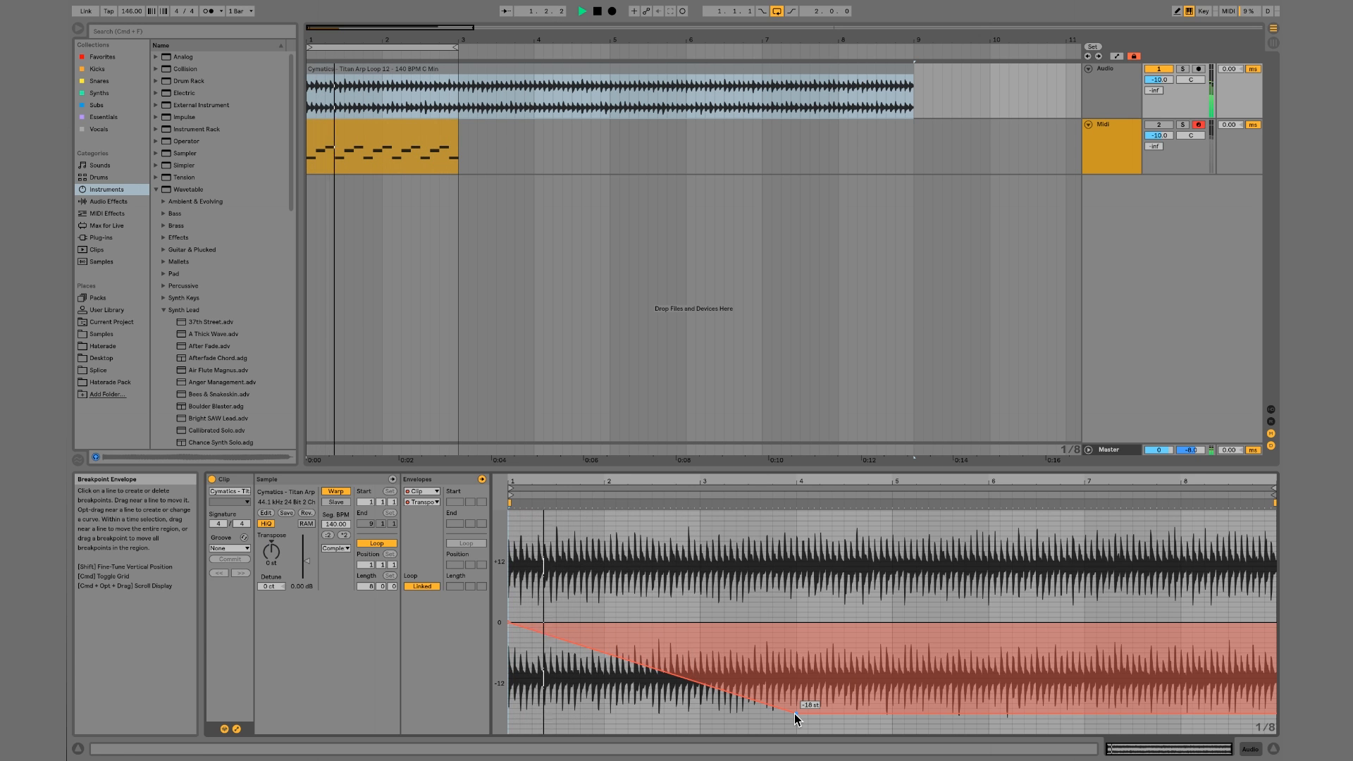
left_click(794, 713)
key("space")
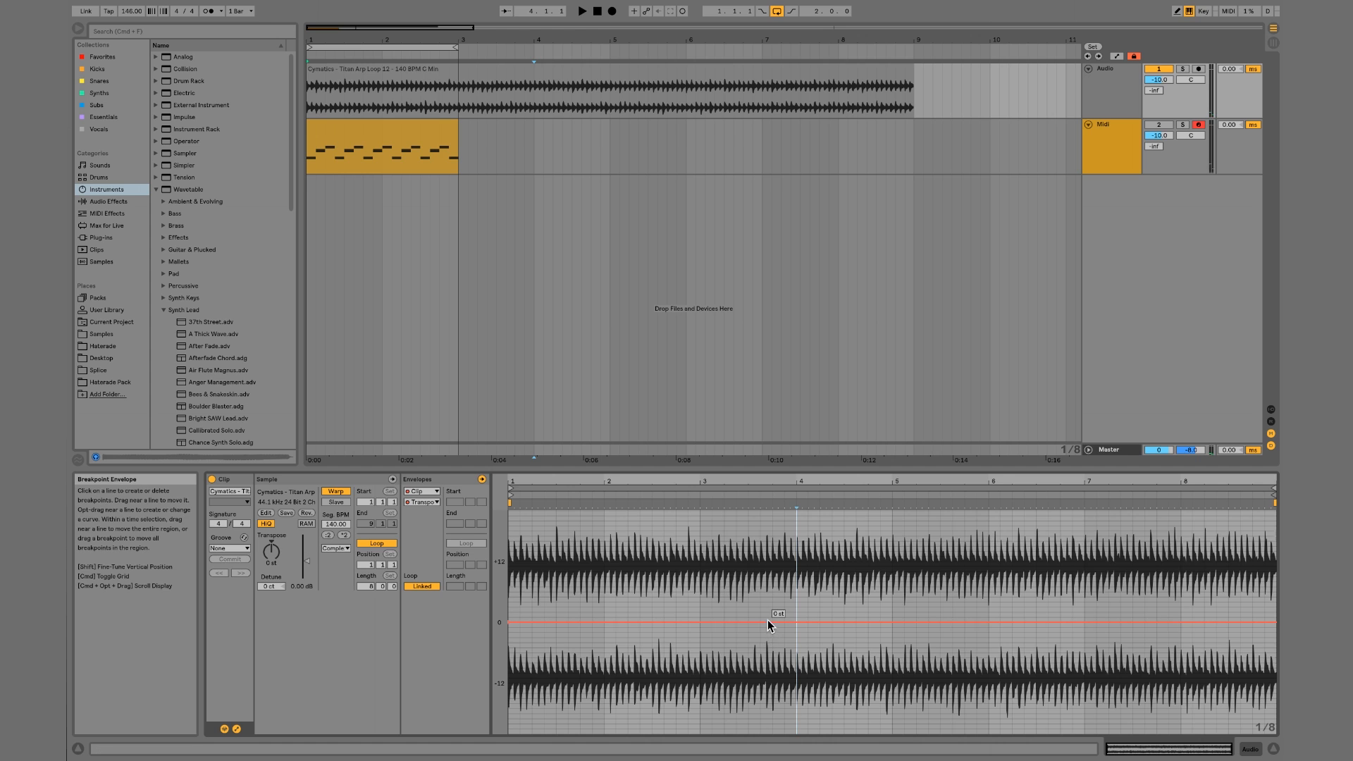
Try a transposition ramp up to +11 st just before bar 4, play it, and remove its breakpoint
left_click_drag(768, 625, 768, 568)
key("space")
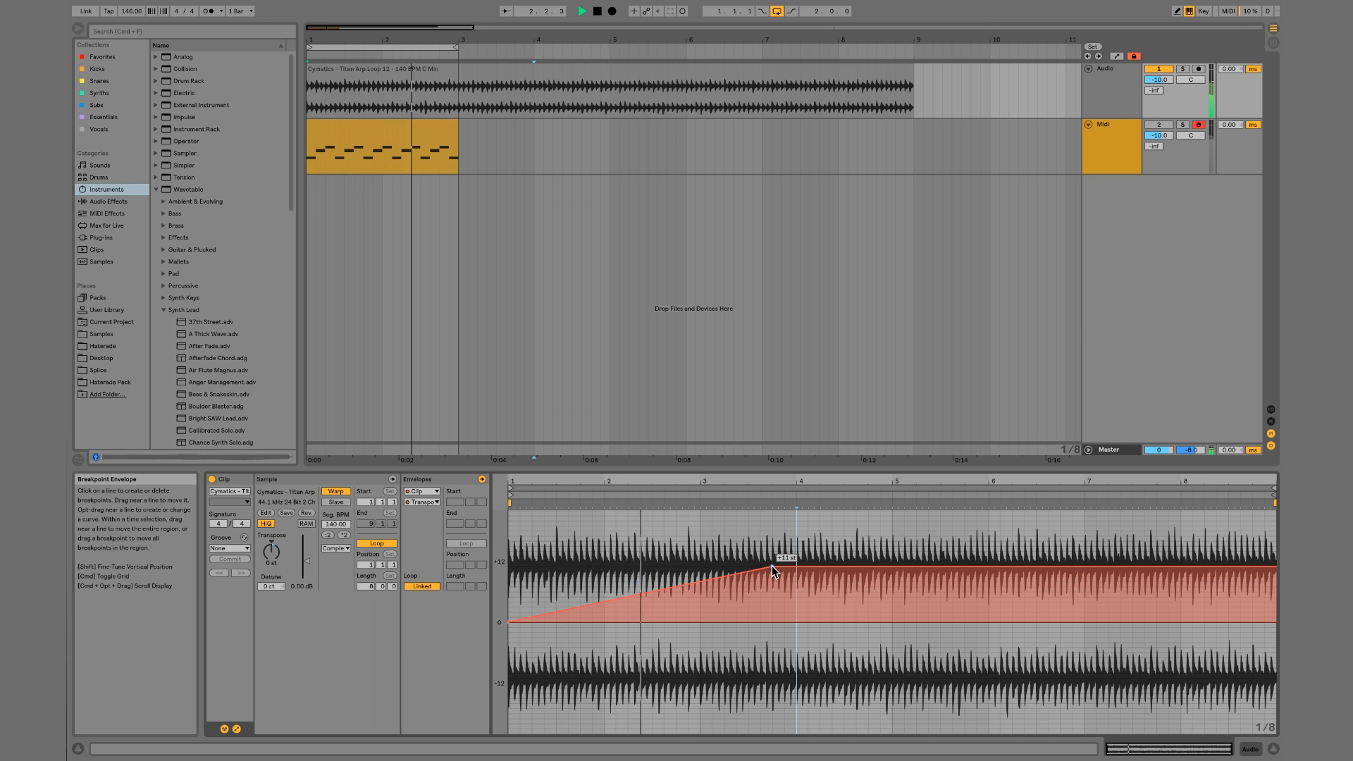
left_click(769, 569)
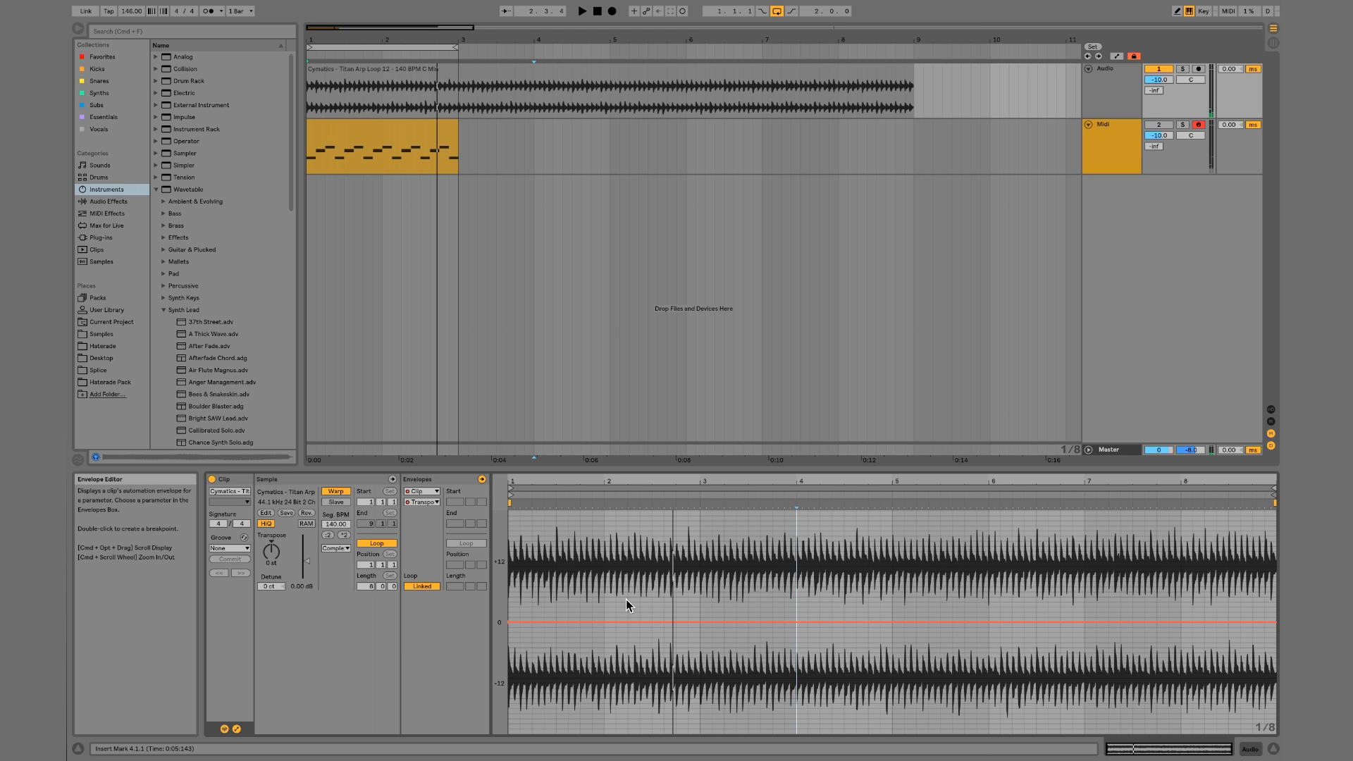
Try a Volume Modulation fade down to 0% shortly after bar 2, remove it after playback, and hide the envelopes
left_click(431, 504)
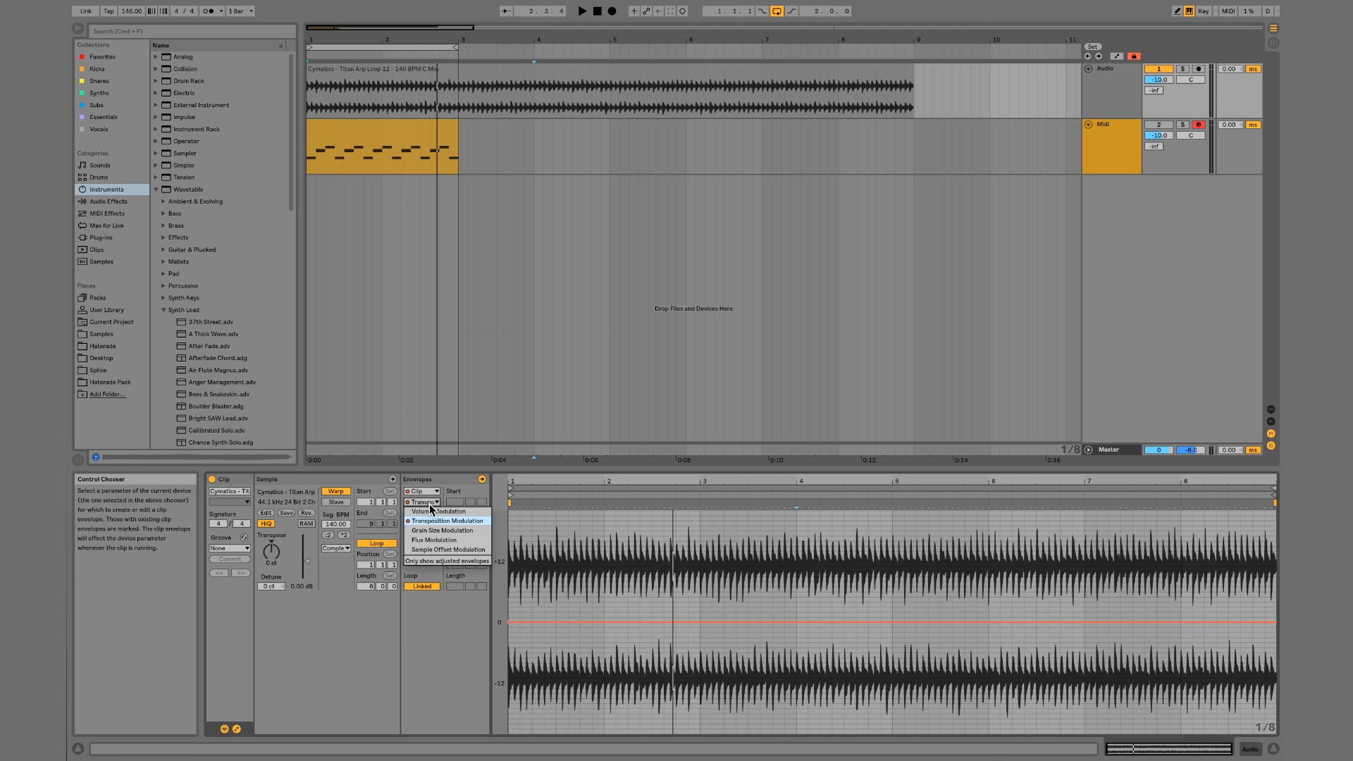
left_click(430, 512)
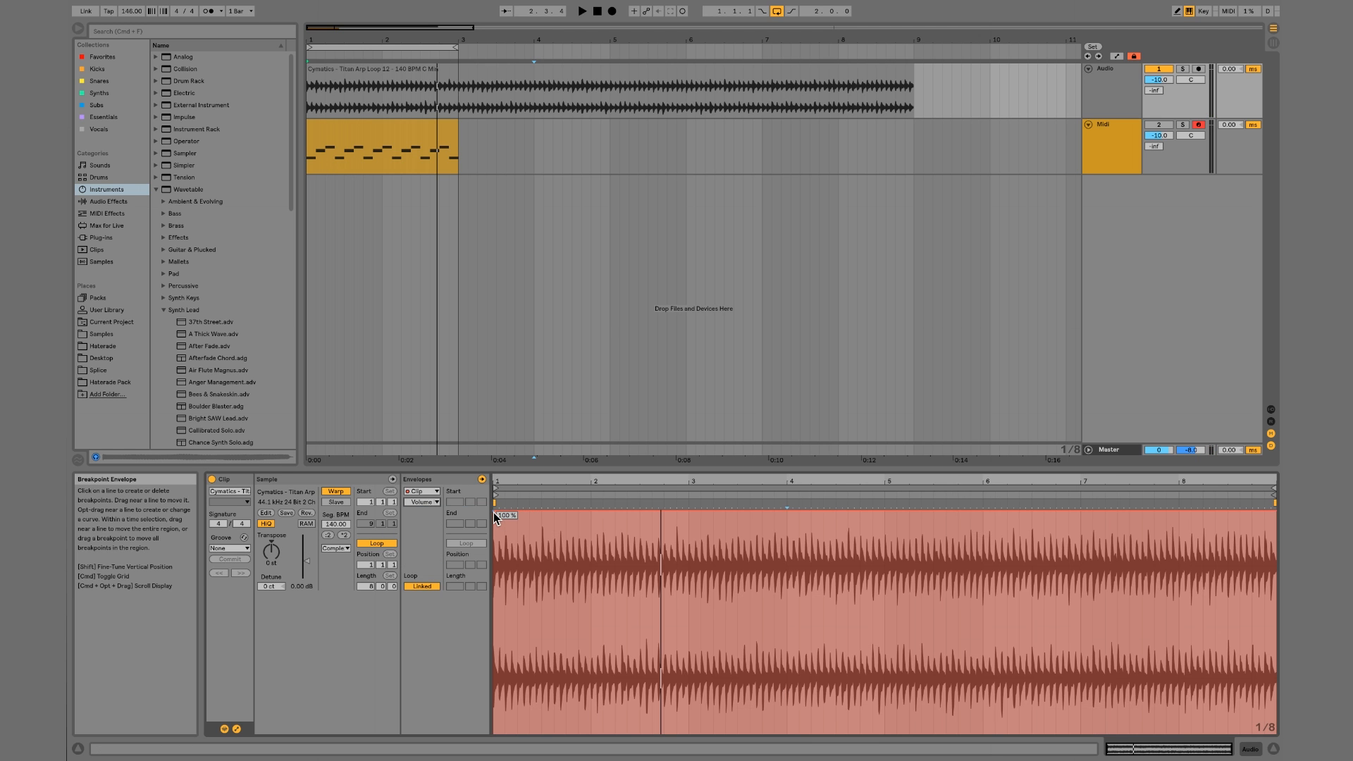
left_click(494, 512)
left_click_drag(594, 513, 627, 734)
key("space")
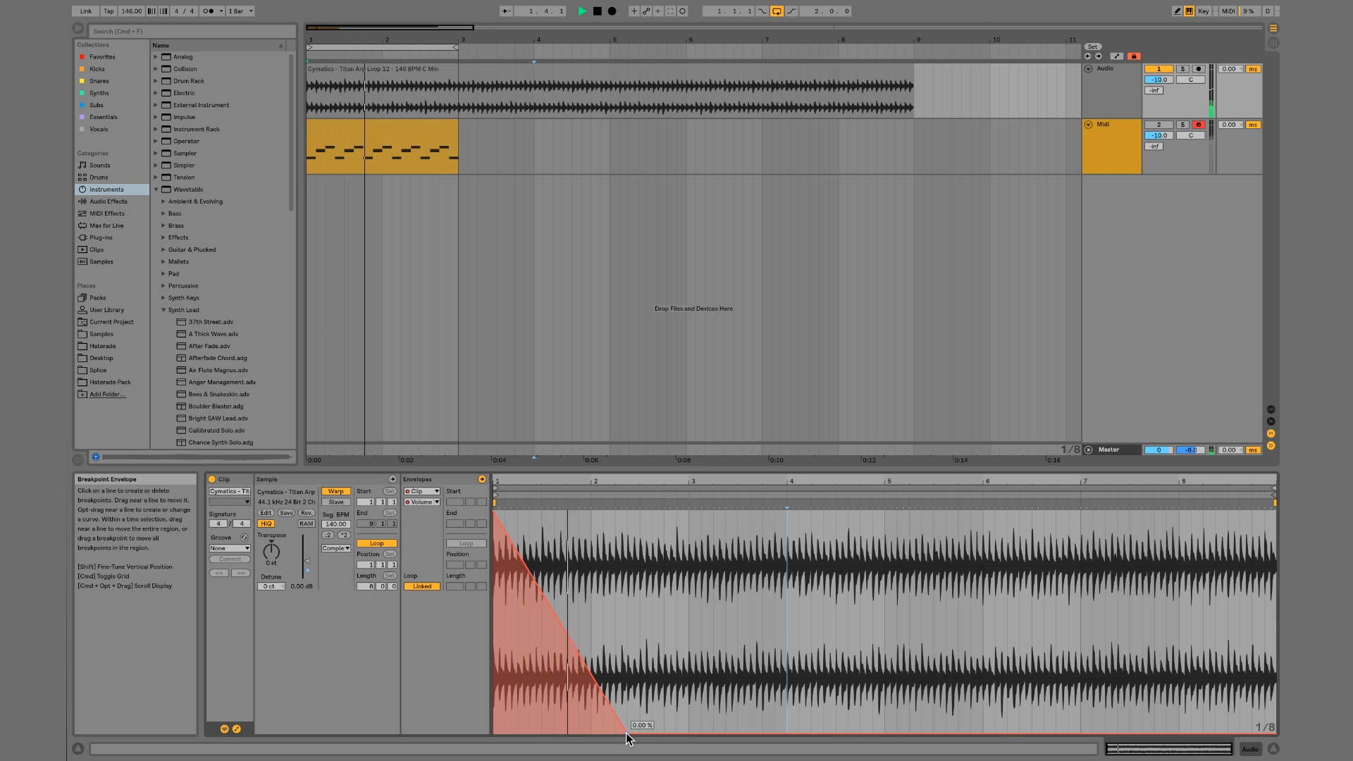
left_click(626, 733)
key("space")
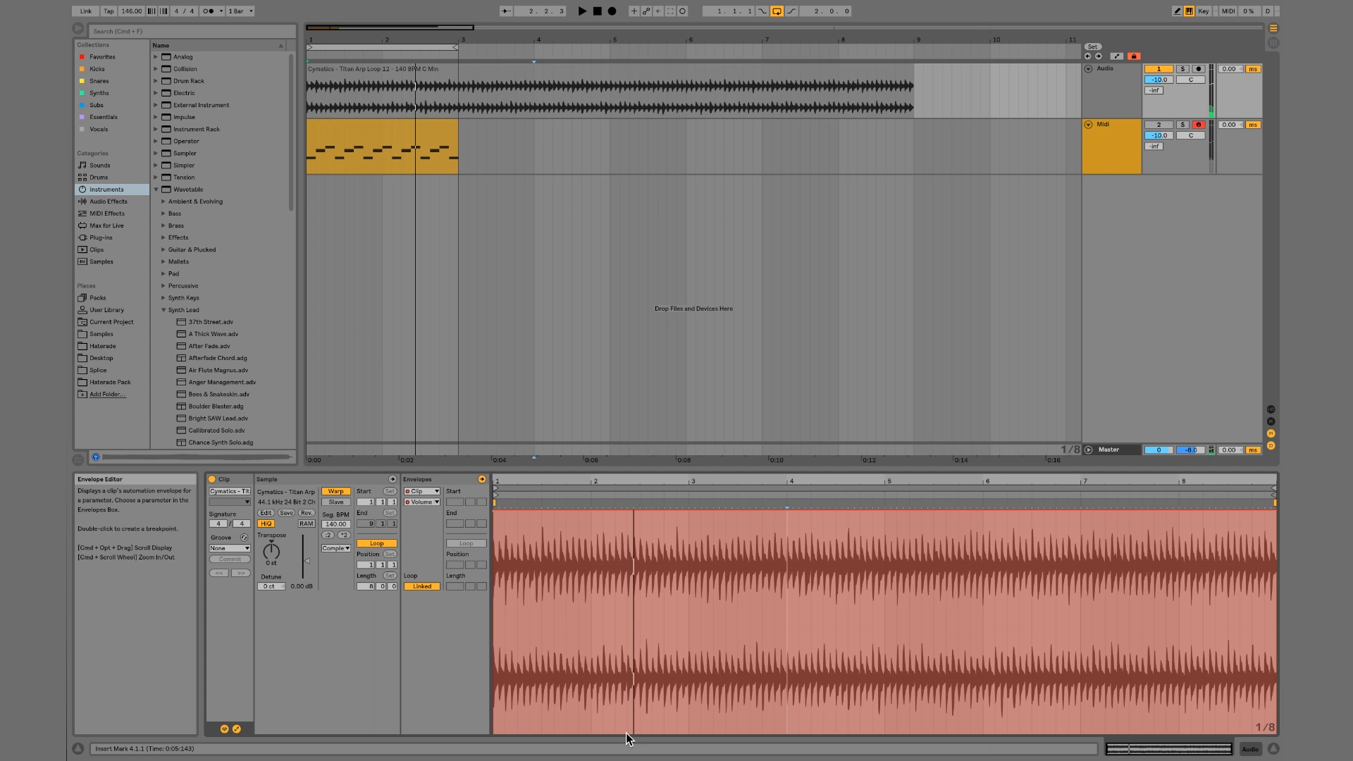
left_click(237, 731)
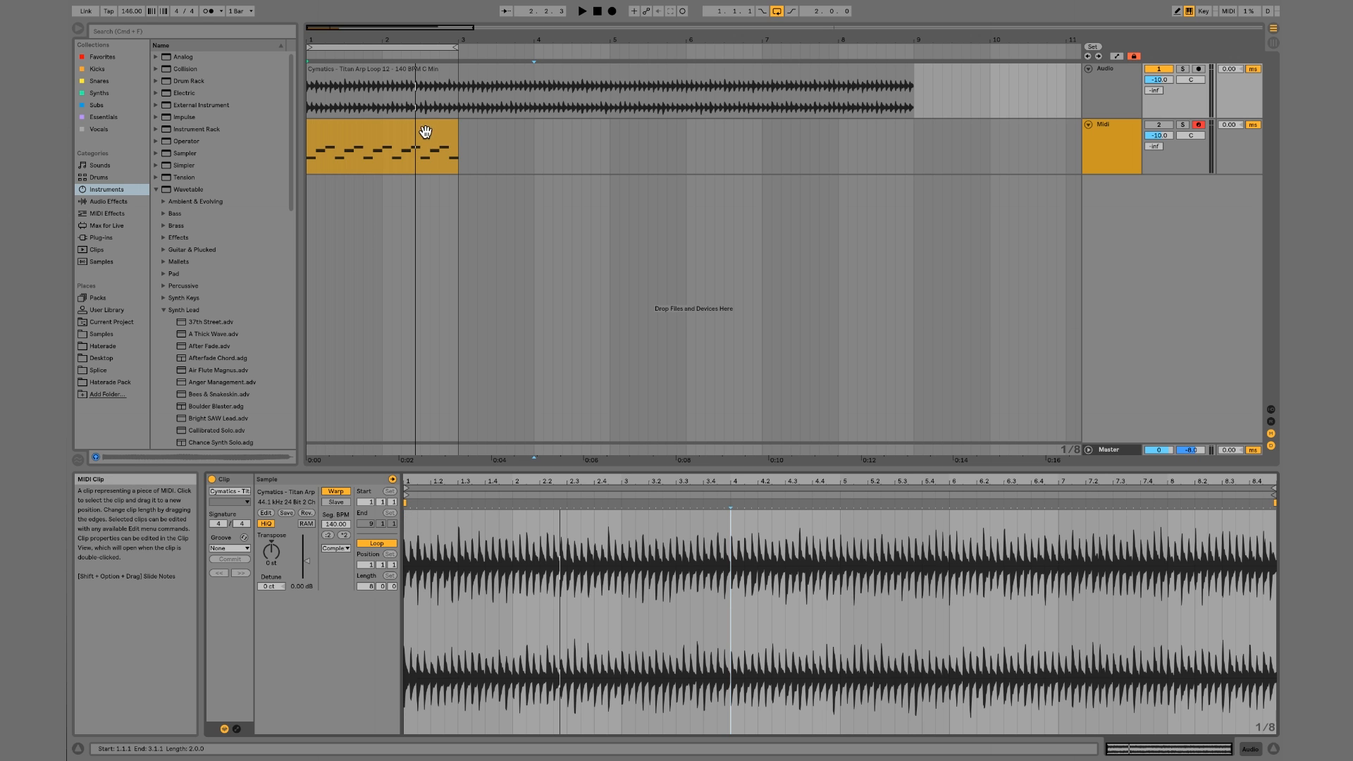
Shorten all notes of the MIDI clip to one 1/32 grid step each and play the result
left_click(390, 127)
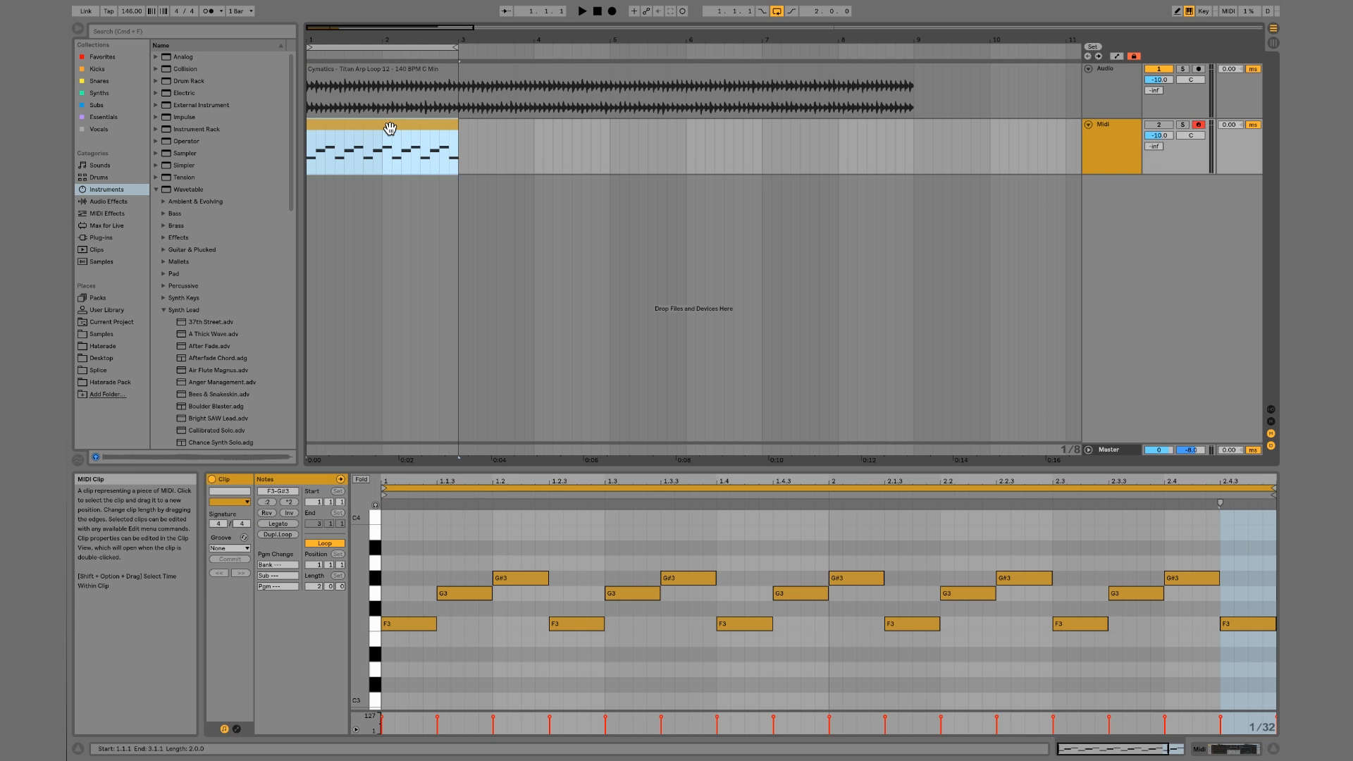
left_click(397, 556)
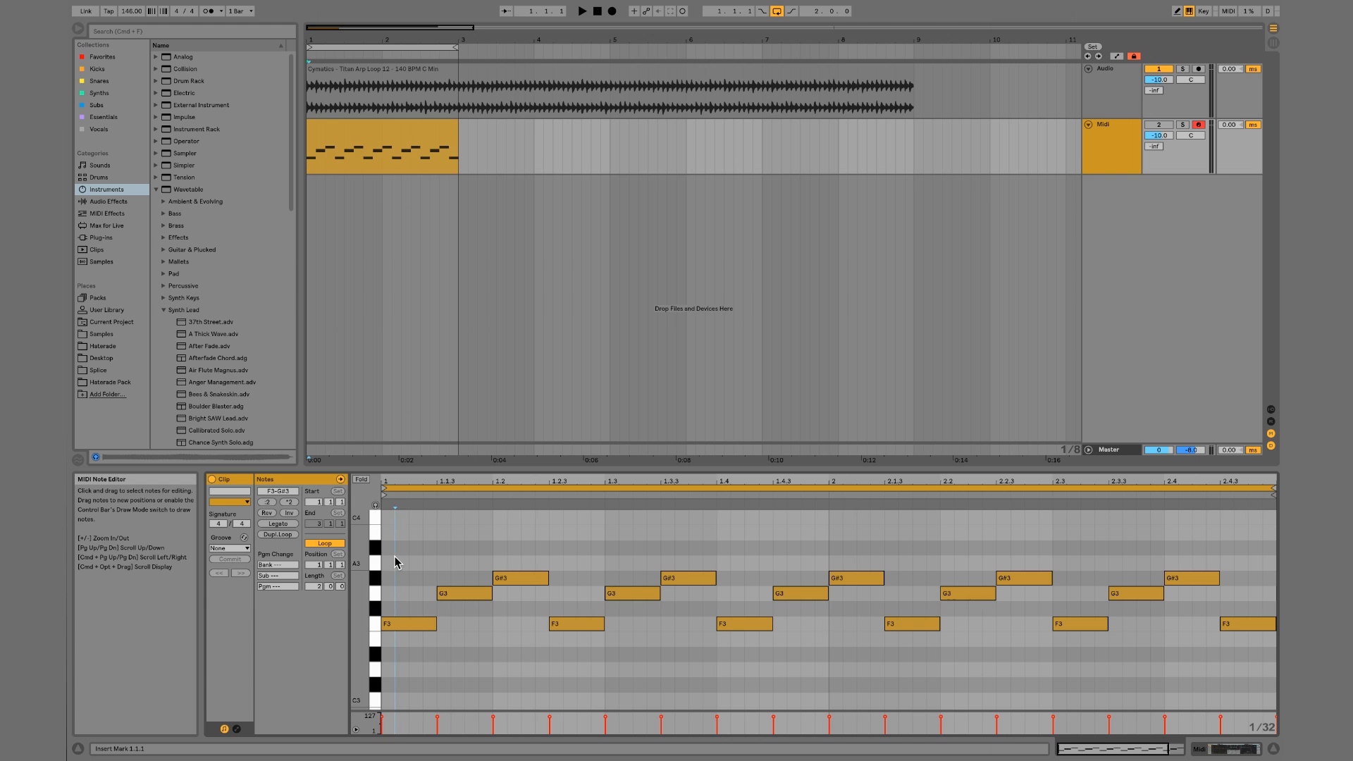
key("super+a")
key("shift+Left")
key("shift+Left")
key("shift+Left")
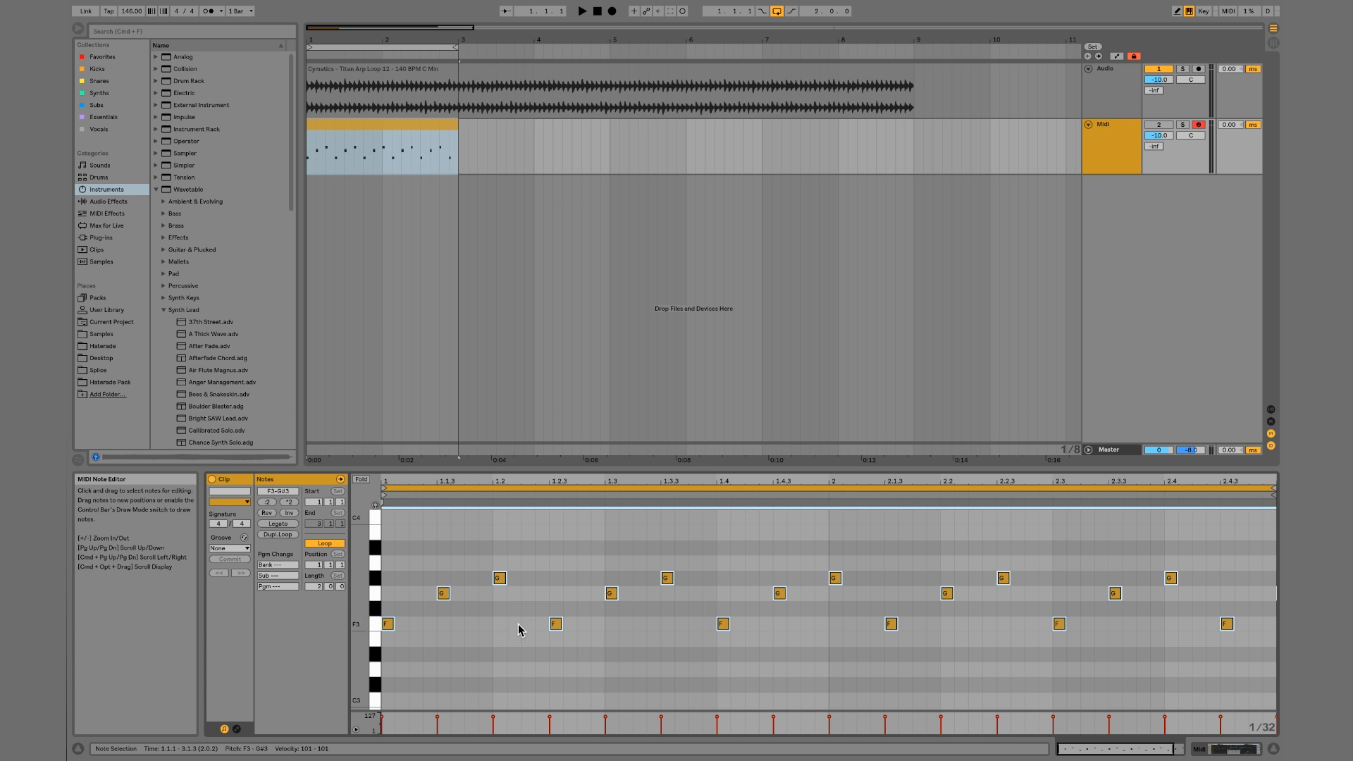
key("space")
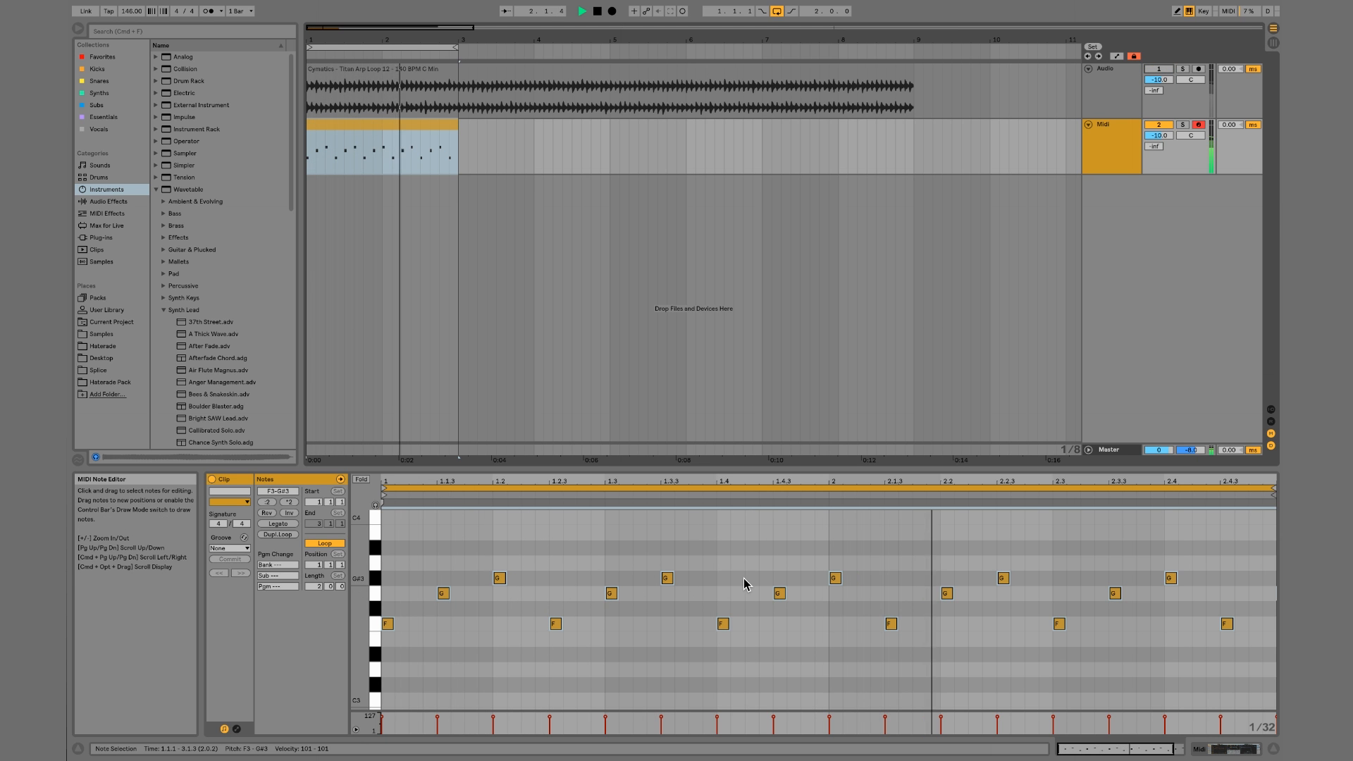
key("space")
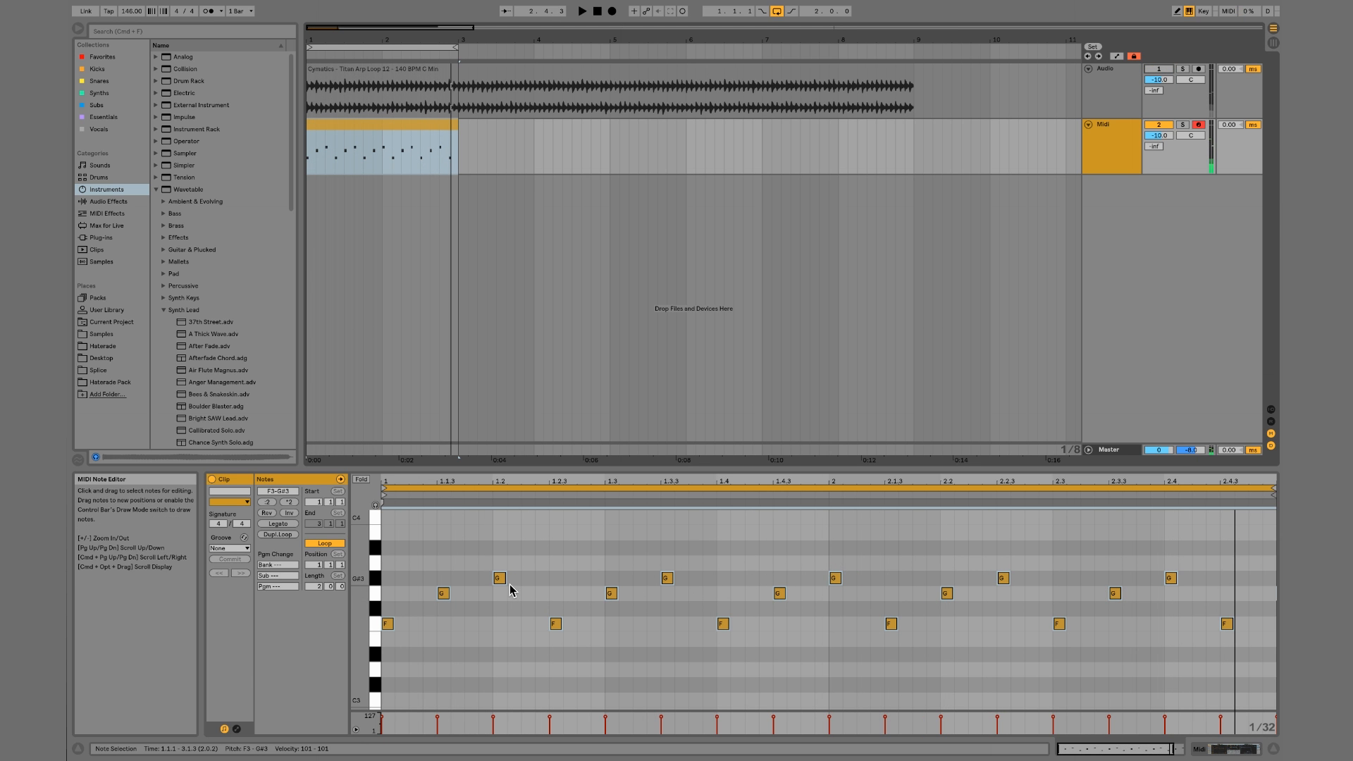
Apply Legato to all notes of the MIDI clip and play it back
left_click(482, 548)
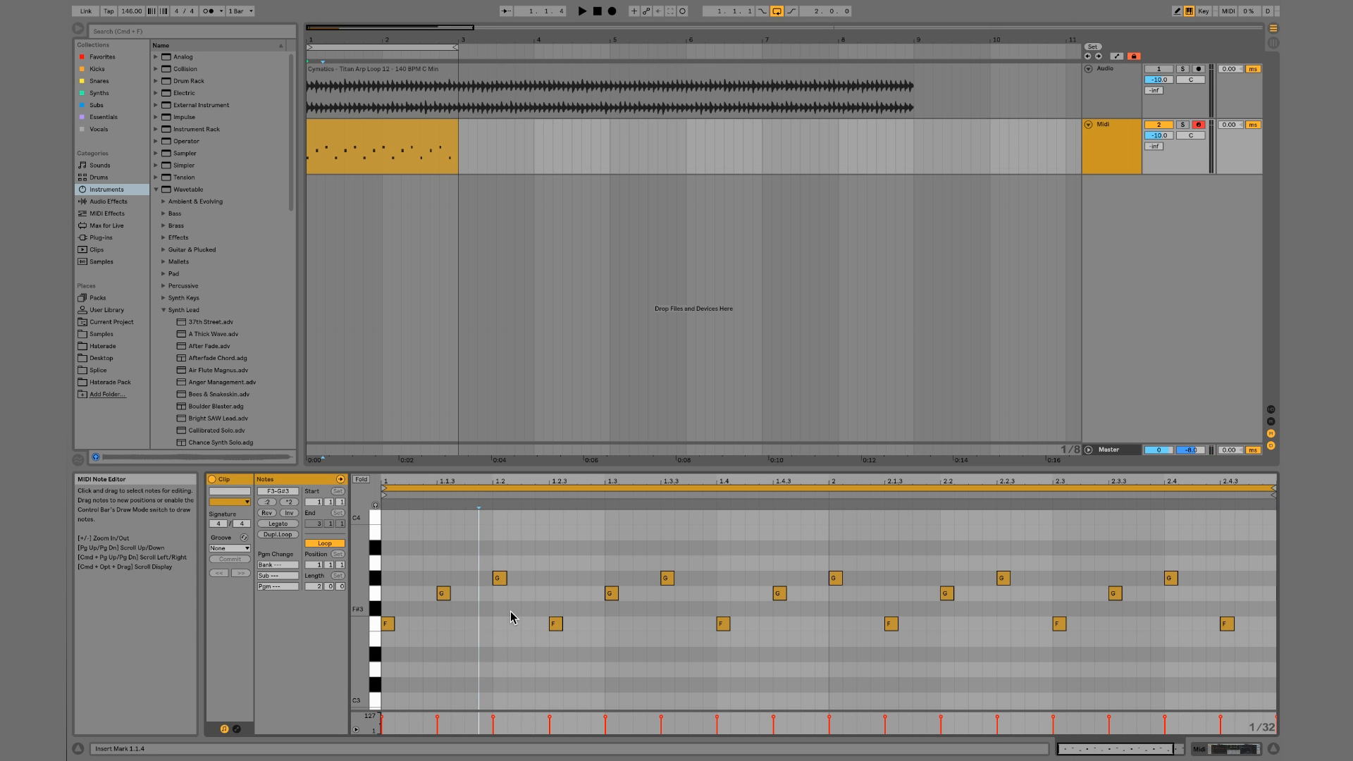
key("super+a")
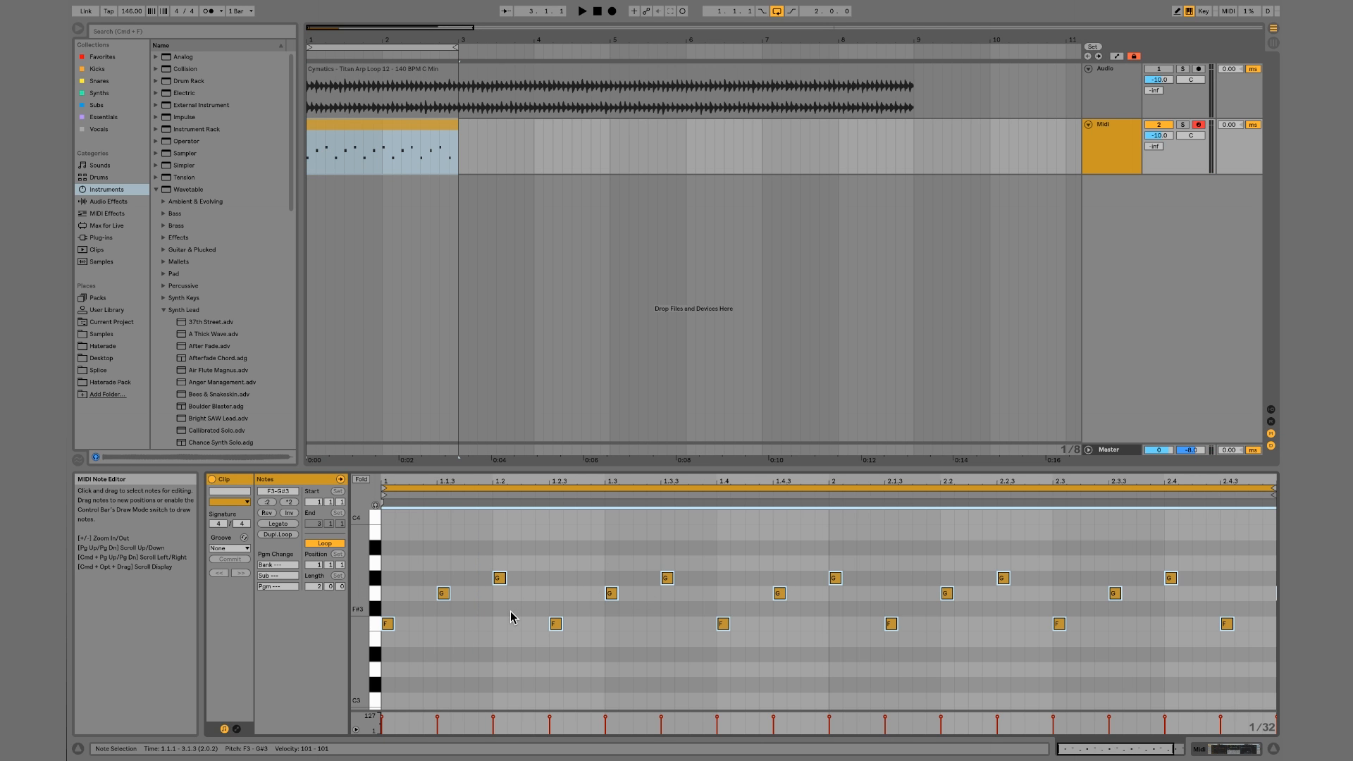
left_click(278, 524)
key("space")
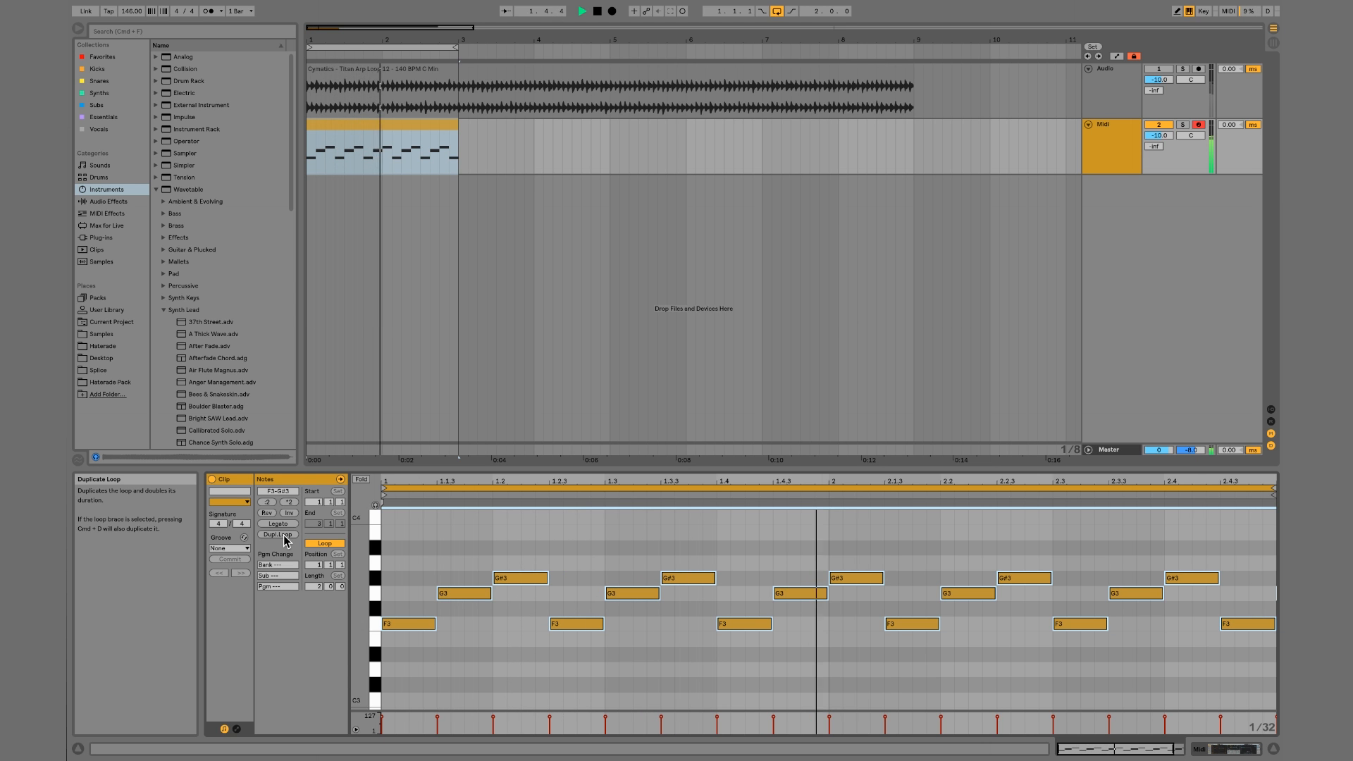
key("space")
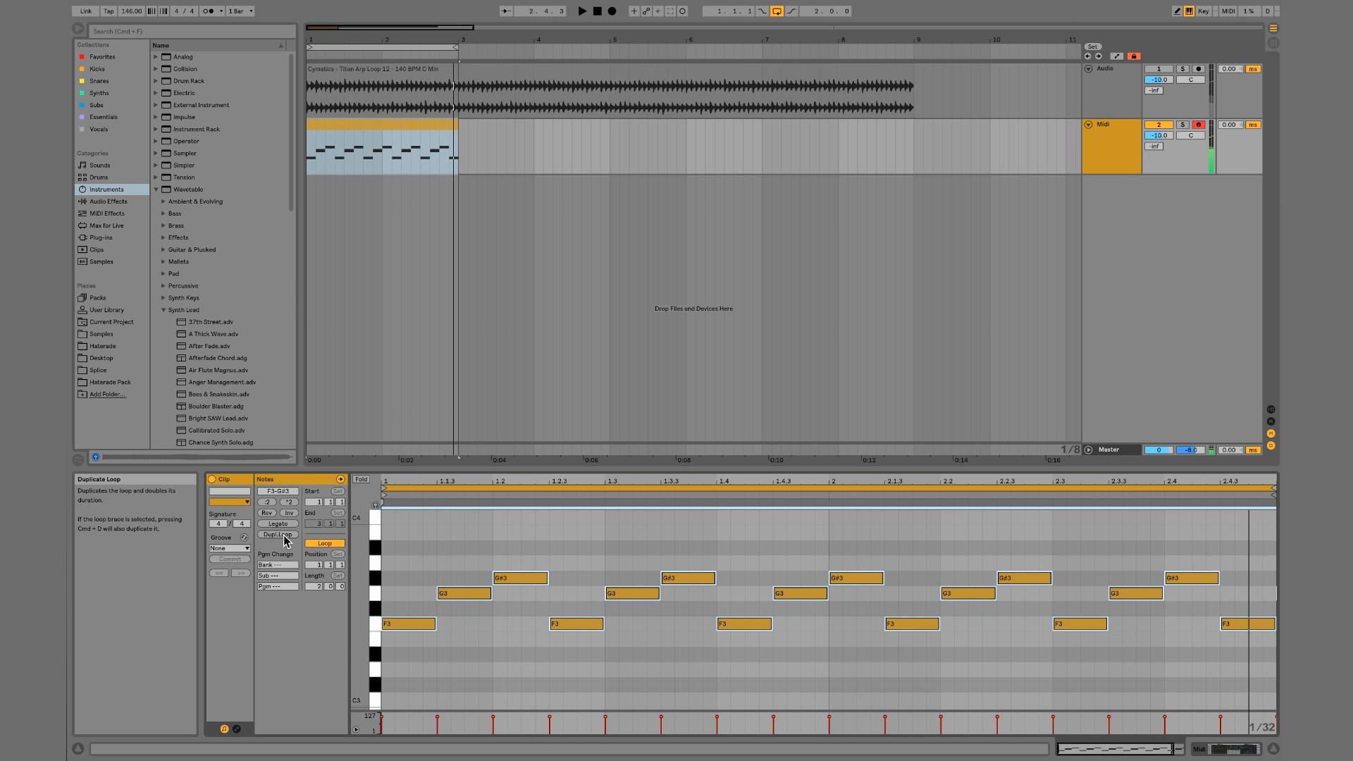
Duplicate the MIDI clip's loop to extend the loop length to four bars
left_click(279, 535)
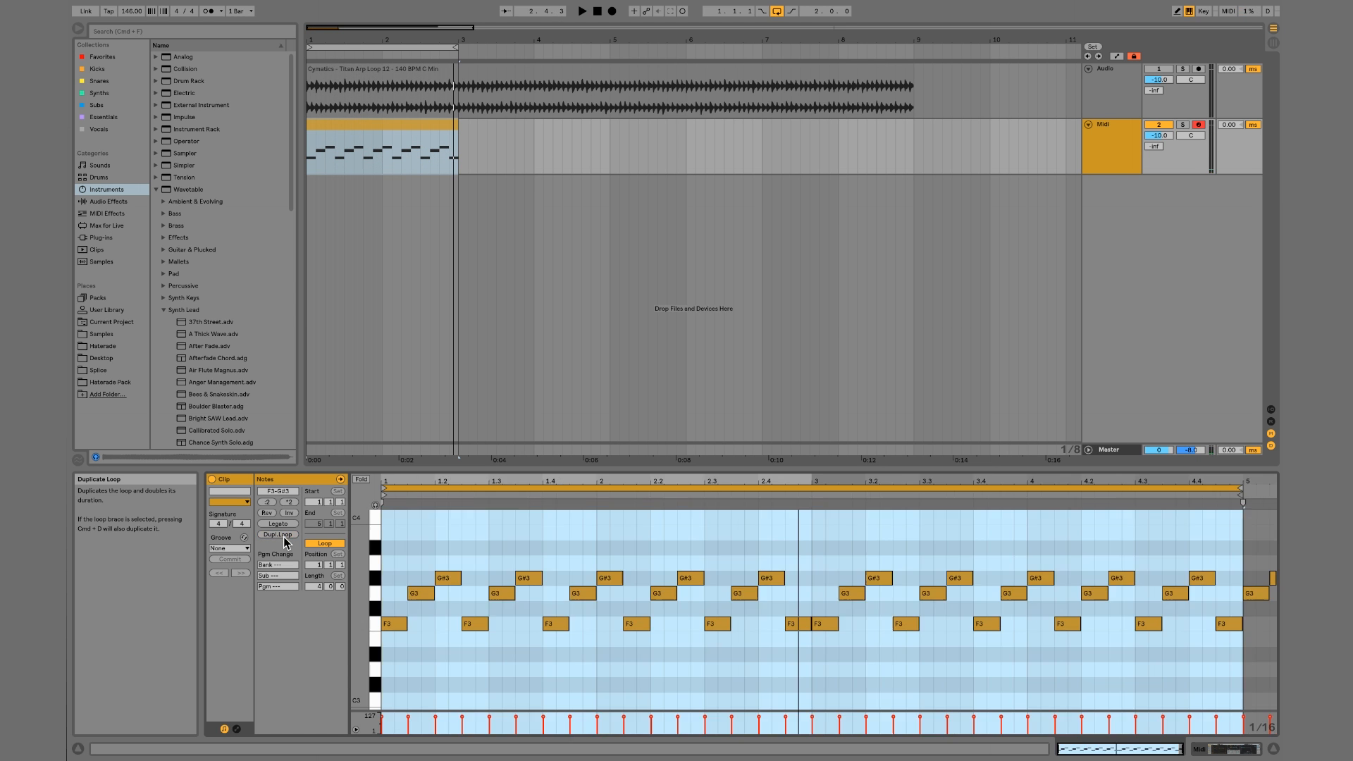
key("space")
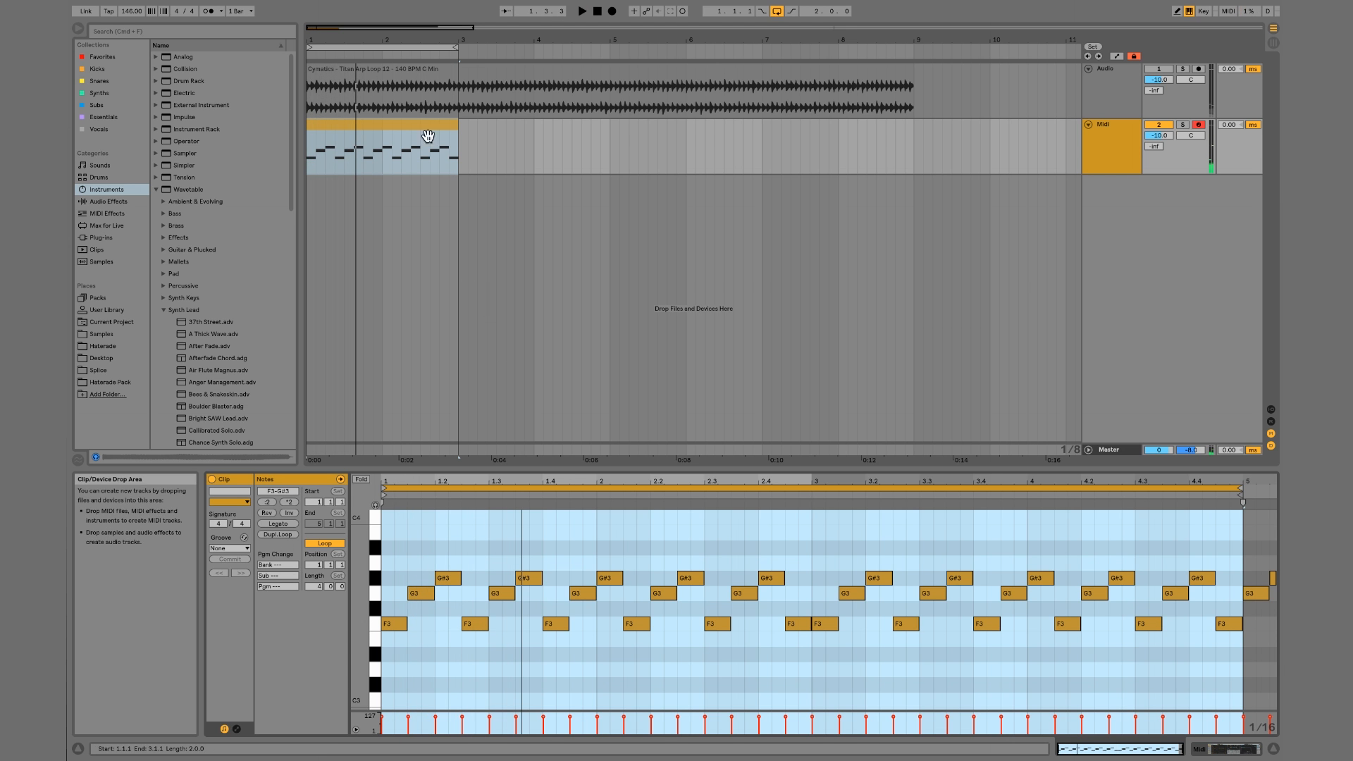
mouse_move(458, 144)
left_mouse_down()
mouse_move(641, 141)
mouse_move(458, 144)
left_mouse_up()
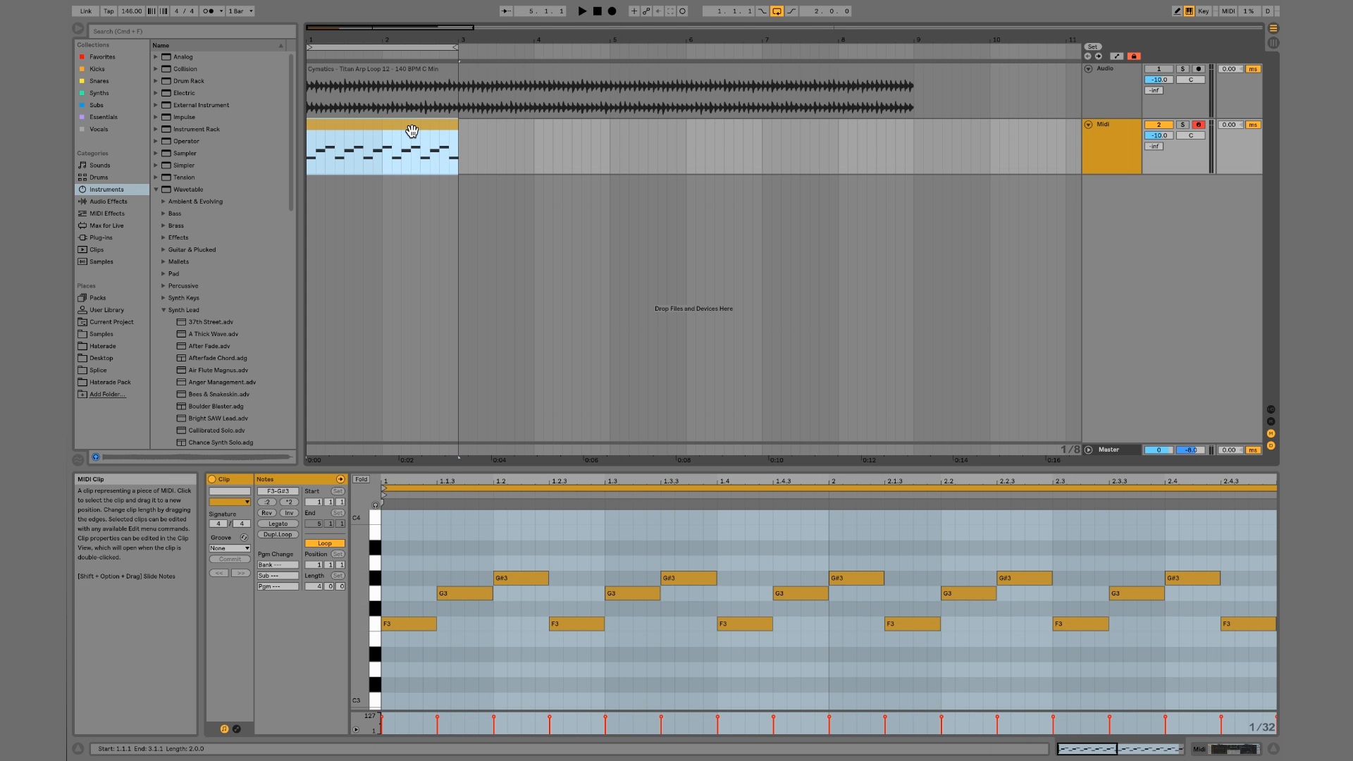
Duplicate the MIDI clip directly after itself in the arrangement and consolidate both copies into one clip
key("super+d")
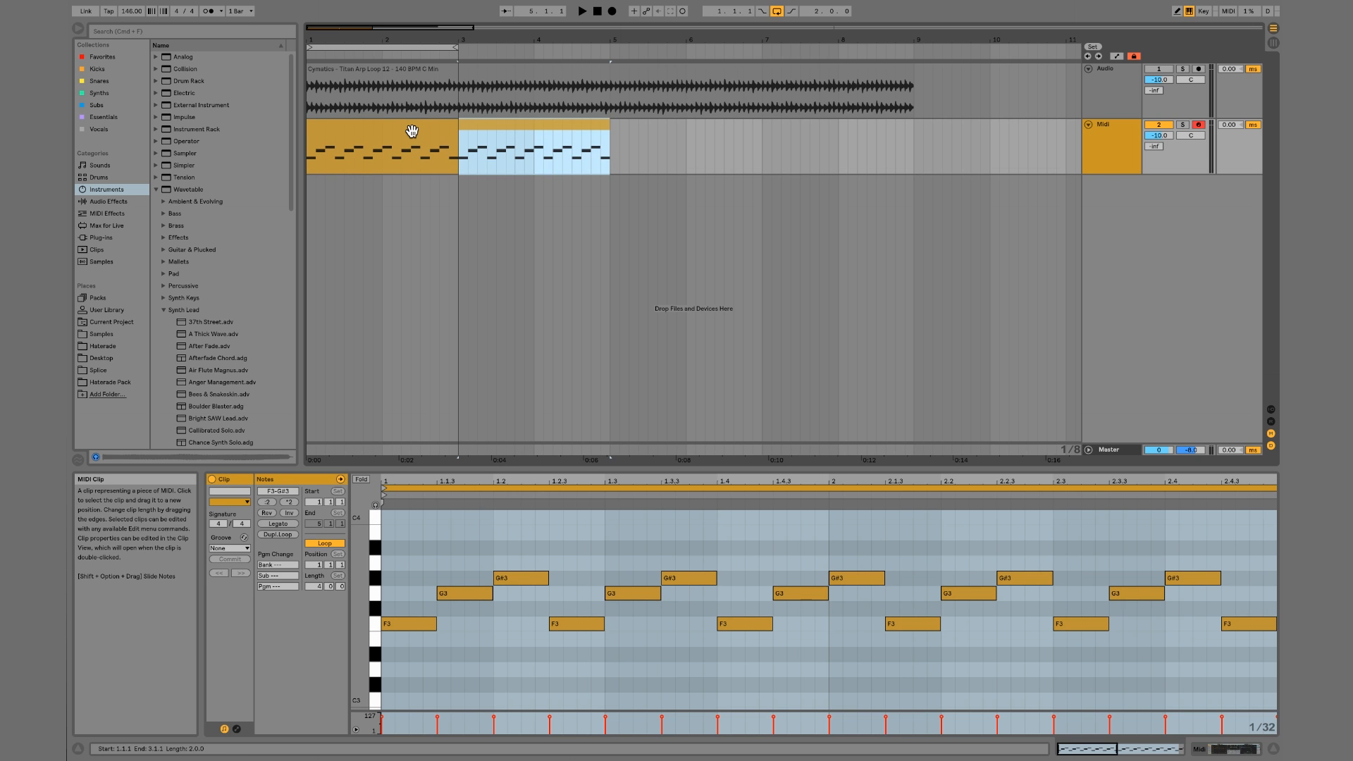
left_click(411, 129, "shift")
key("super+j")
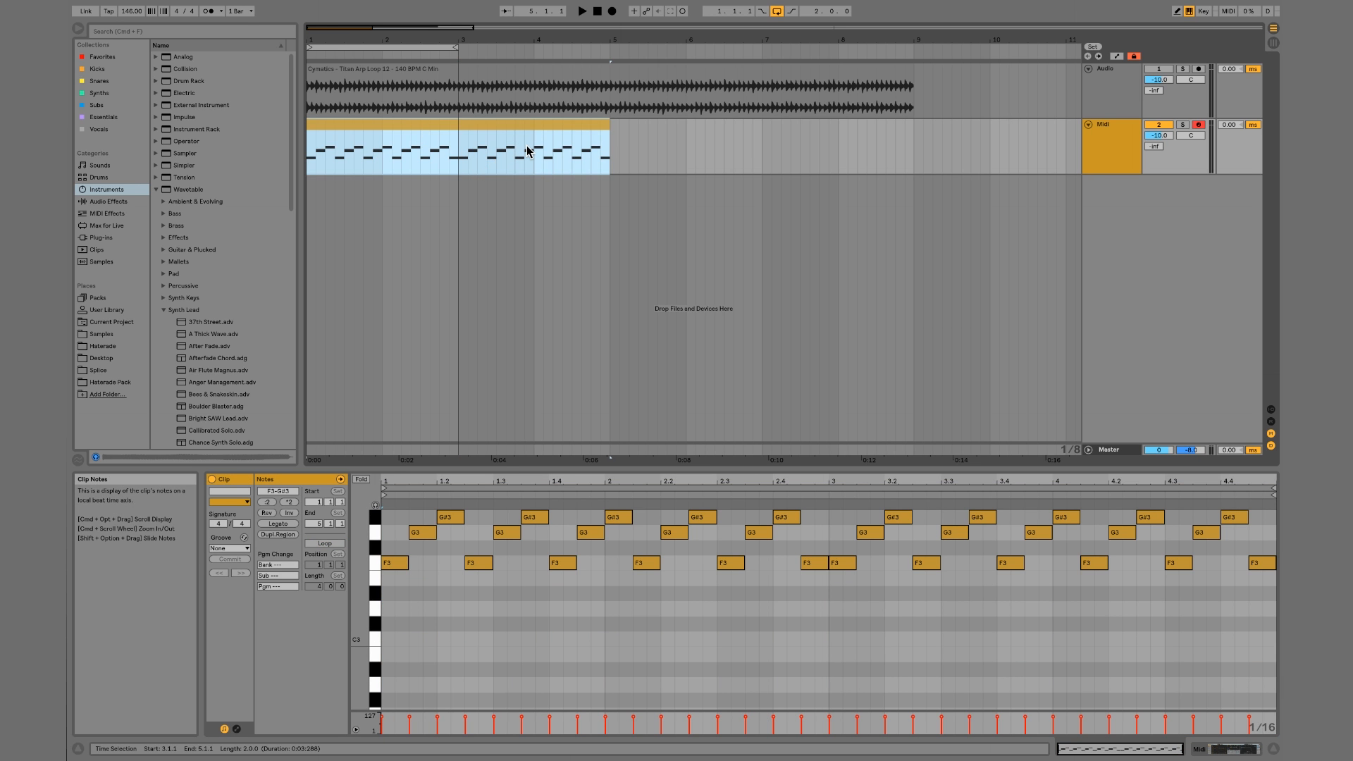
Undo the consolidation of the two MIDI clips and delete the second copy from the arrangement
key("super+z")
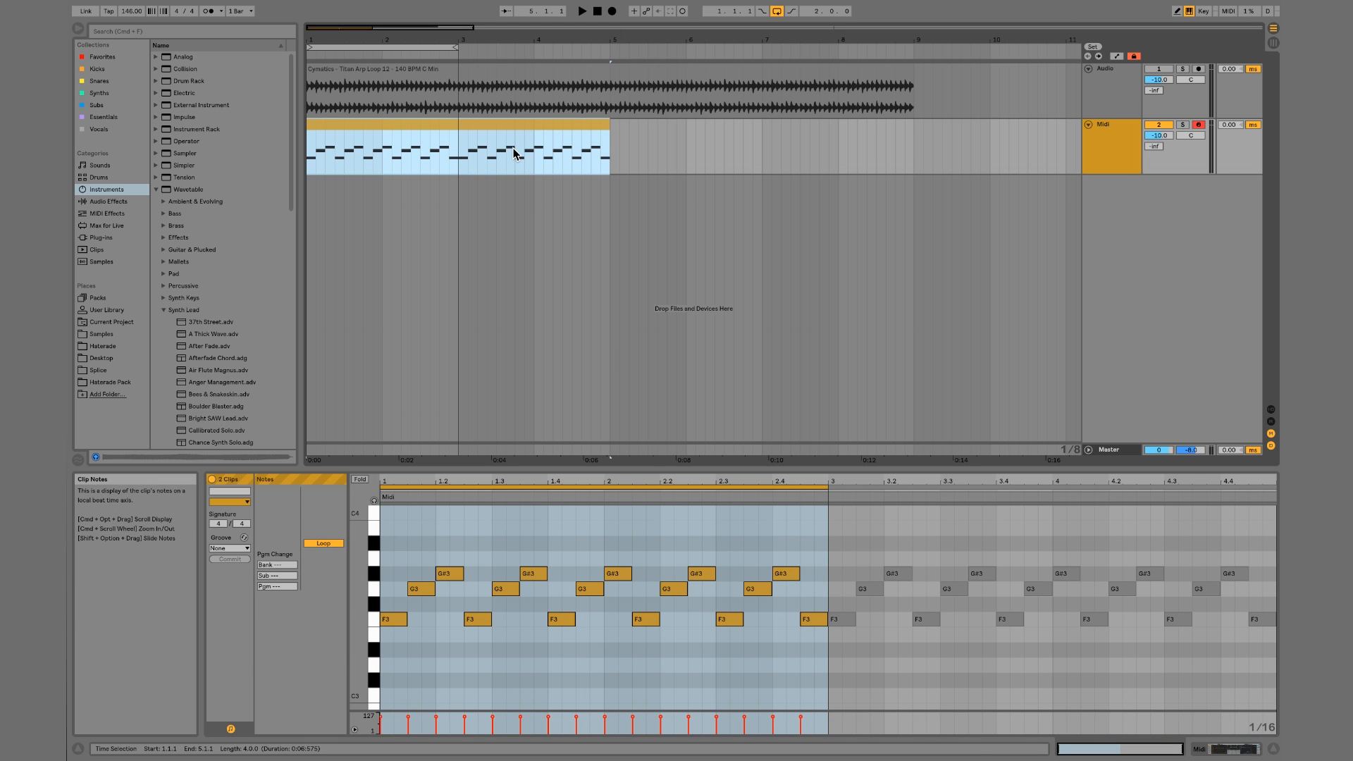
left_click(626, 134)
left_click(580, 134)
key("Delete")
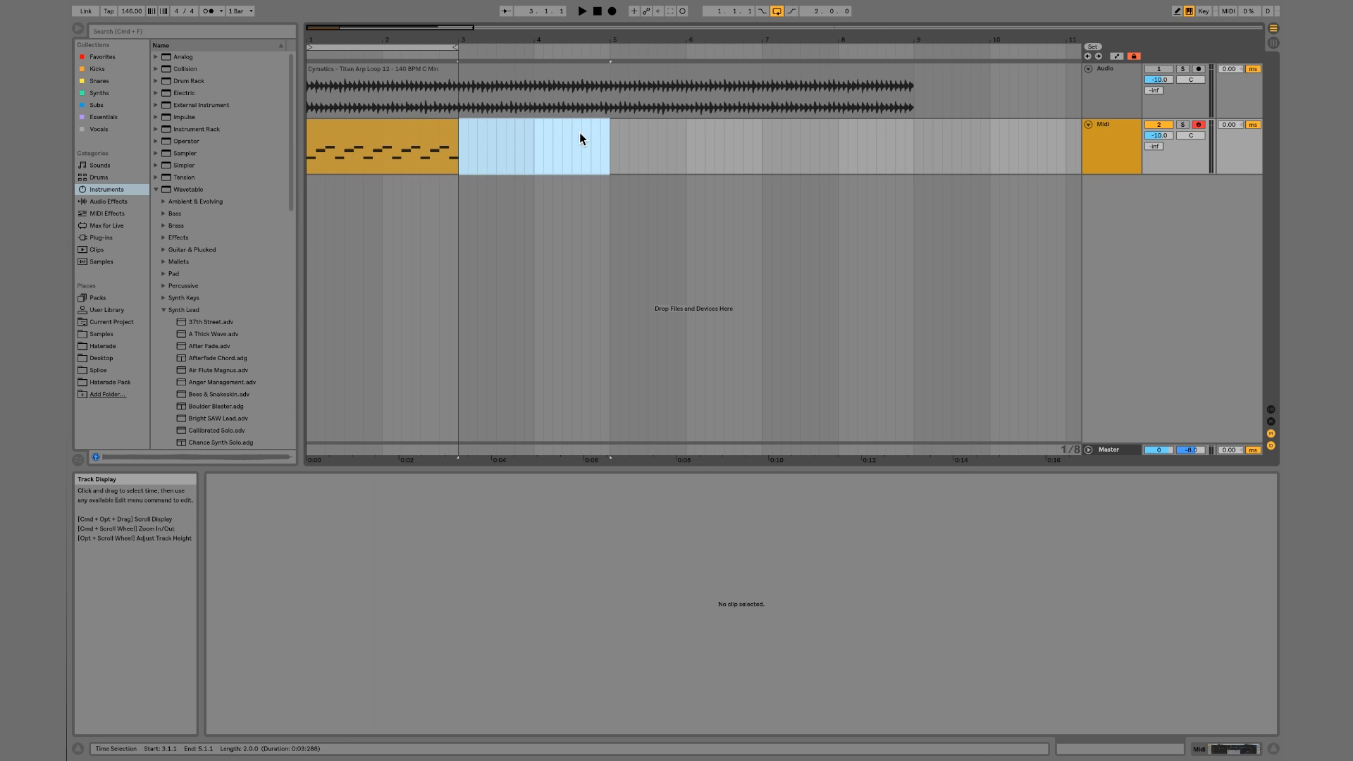
Transpose all notes of the remaining MIDI clip up two octaves, one octave at a time, while playing it back
left_click(408, 130)
left_click(423, 556)
key("super+a")
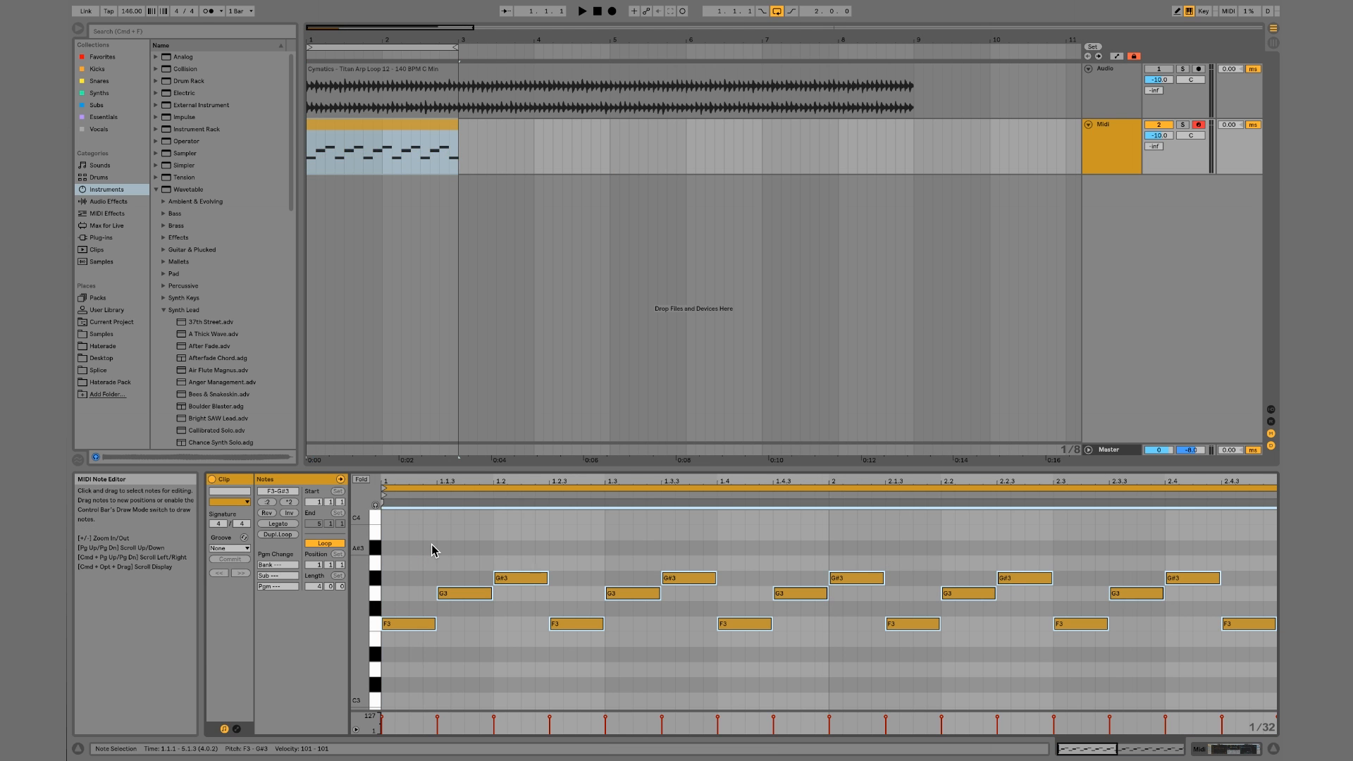
key("shift+Up")
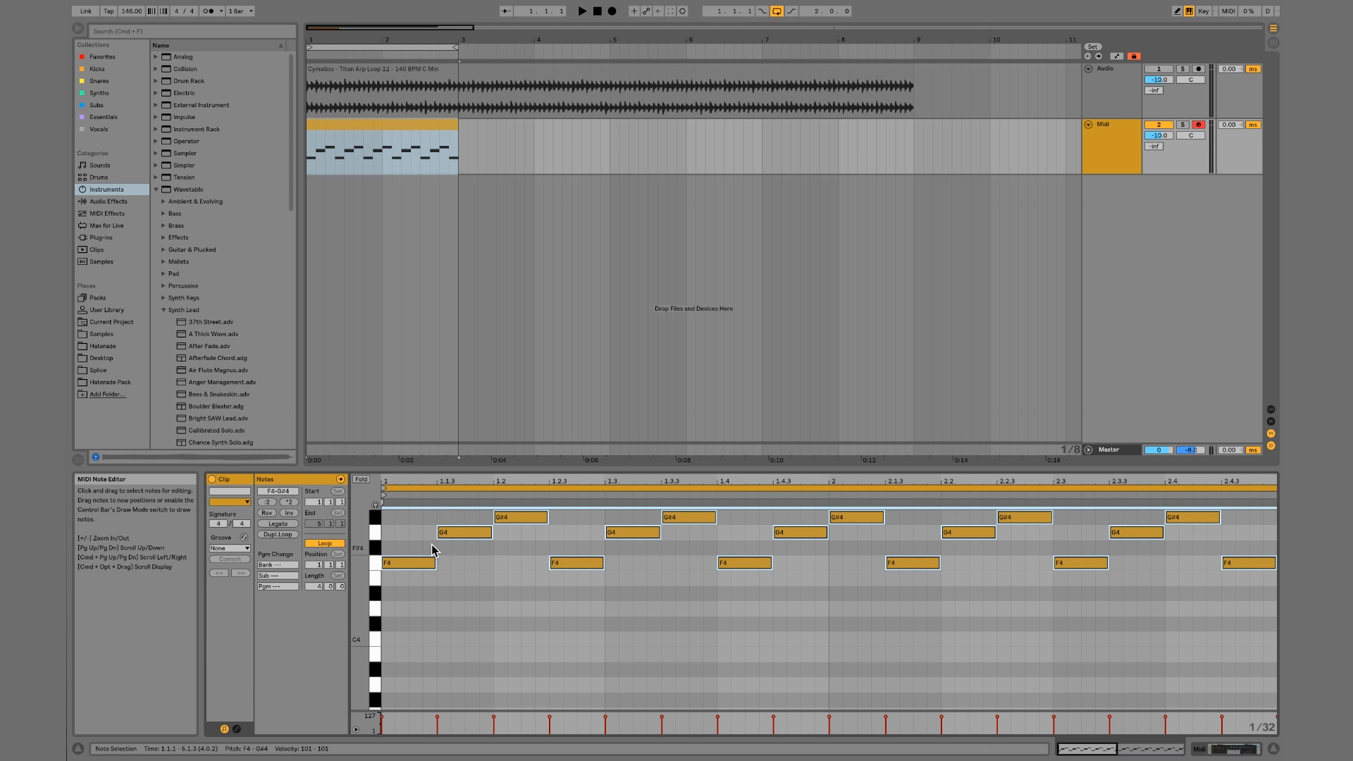
key("space")
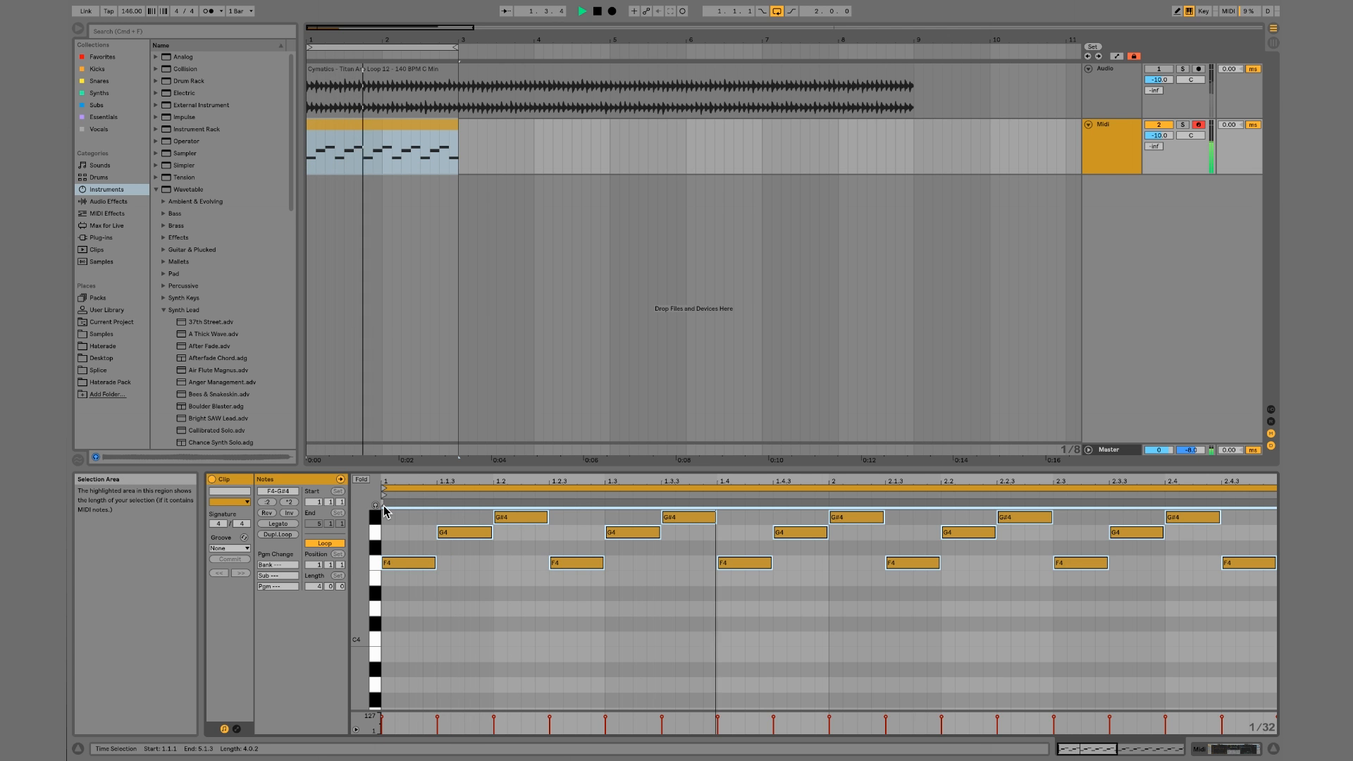
key("shift+Up")
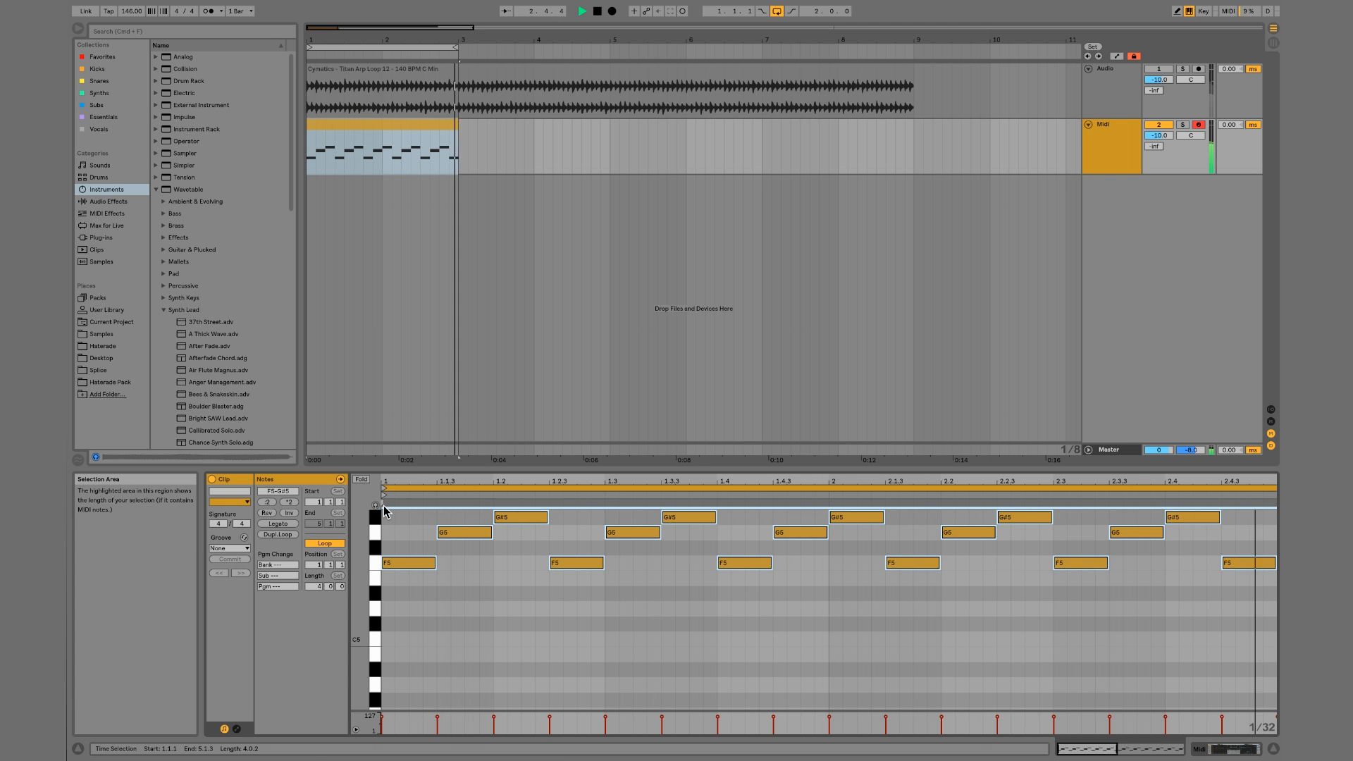
Transpose all selected notes down three octaves to the F2–G#2 range
key("shift+Down")
key("shift+Down")
key("shift+Down")
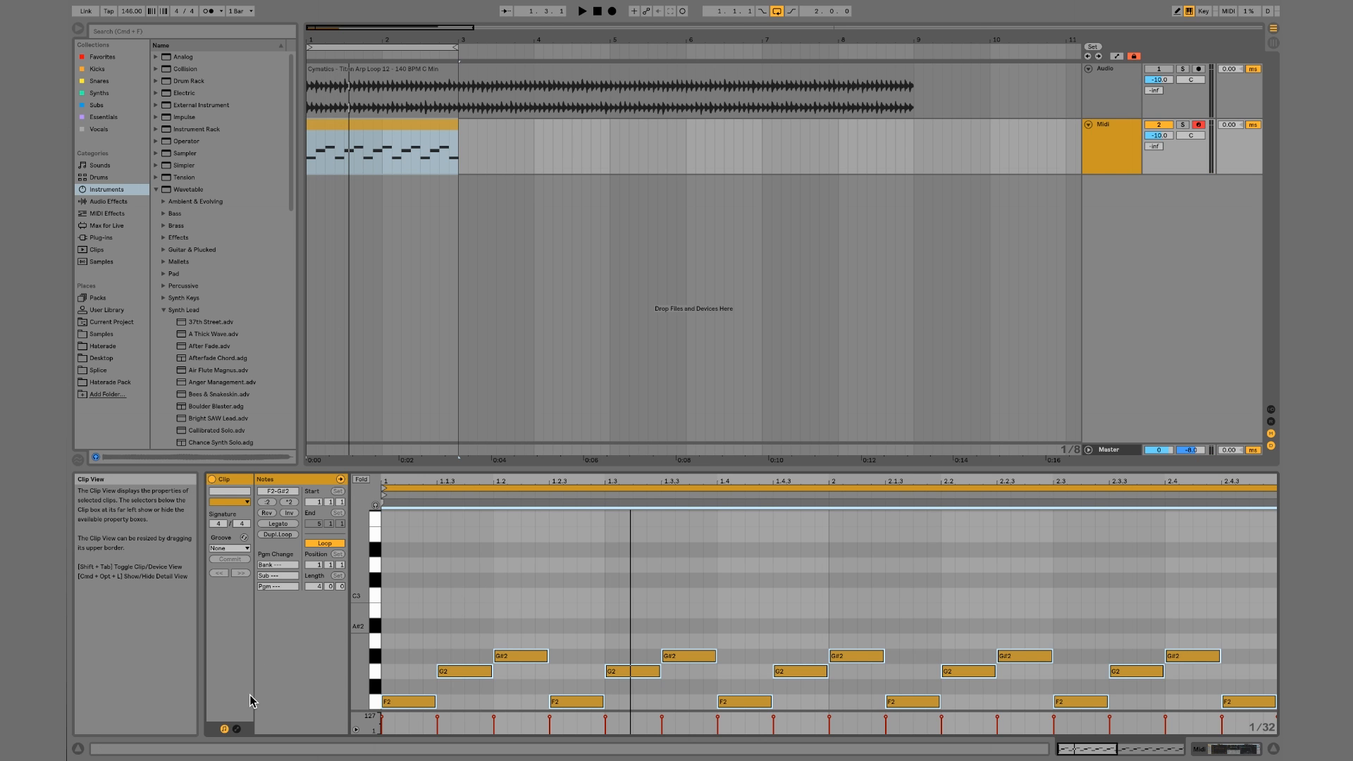
Show the MIDI clip's envelopes, look through the available MIDI controllers without choosing one, and reselect the clip
left_click(238, 727)
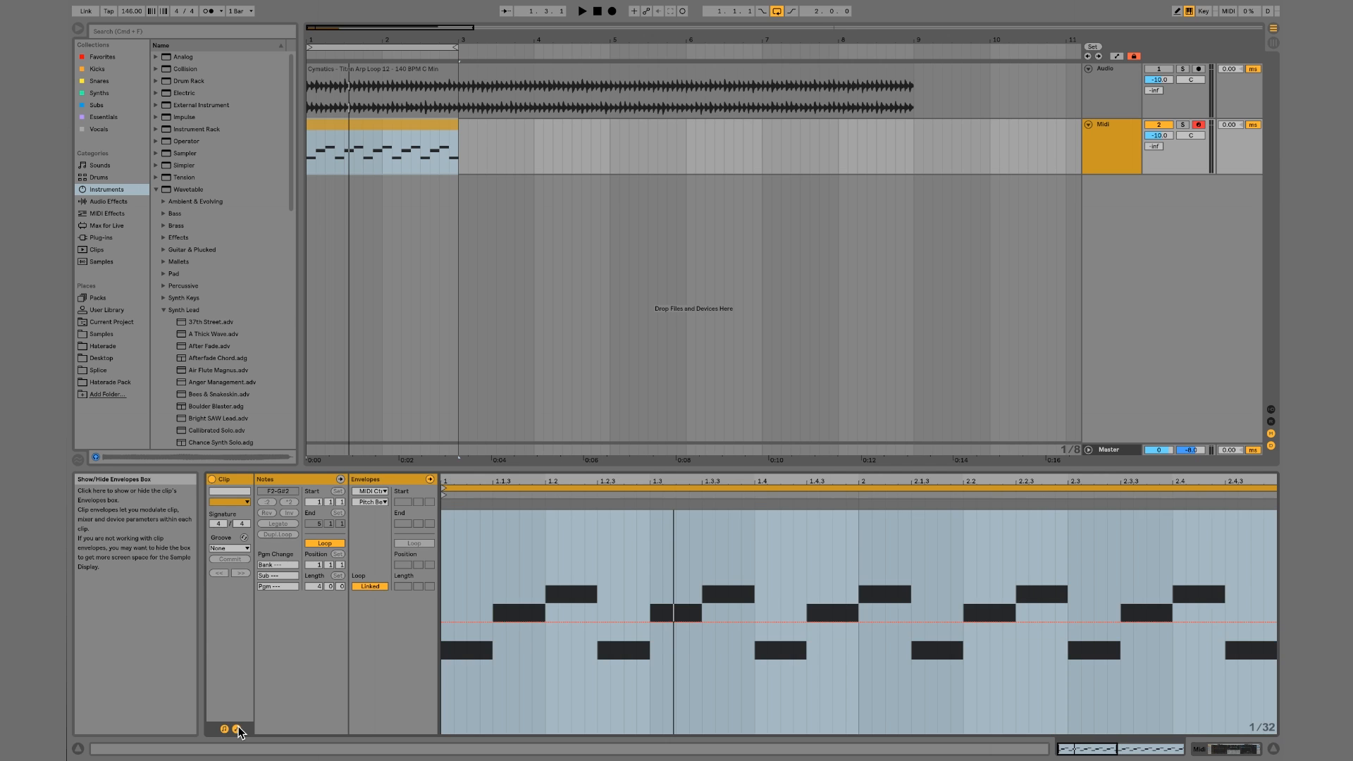
left_click(365, 503)
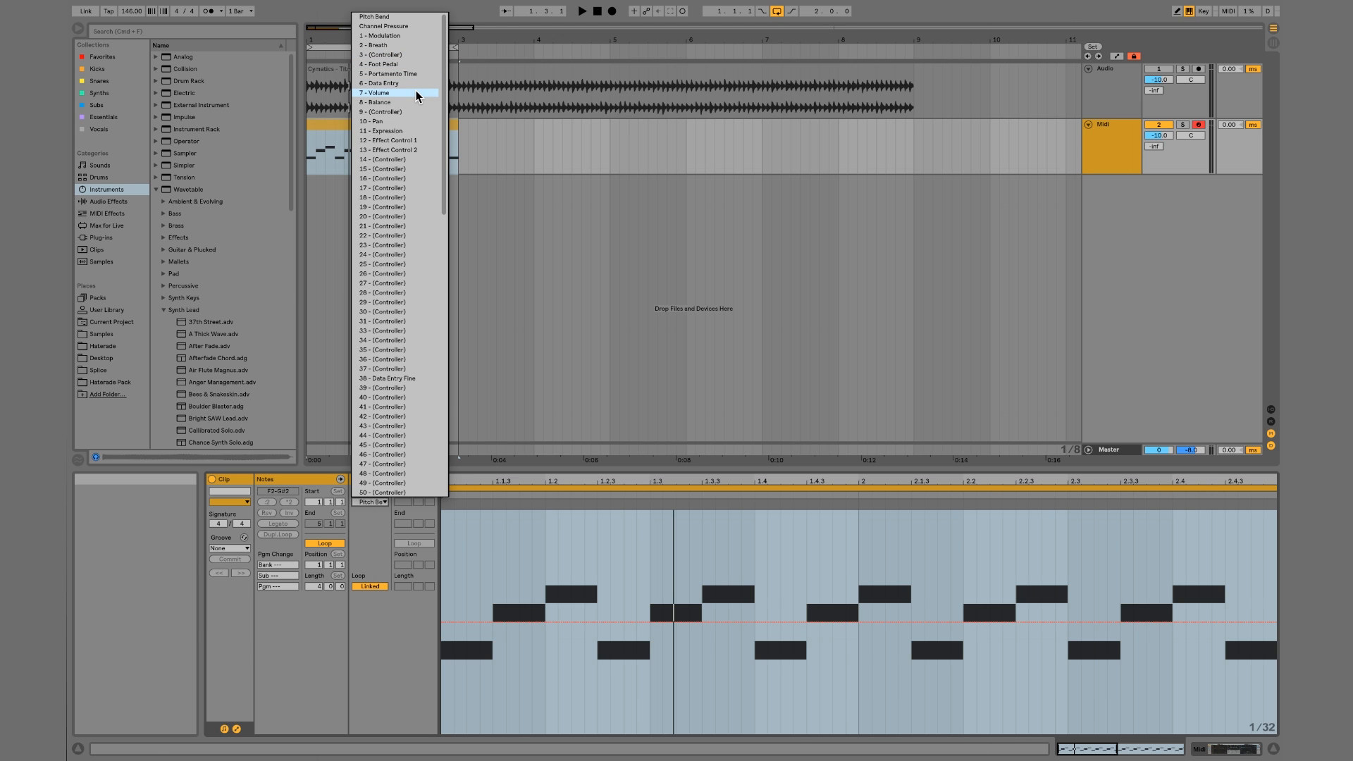
left_click(565, 440)
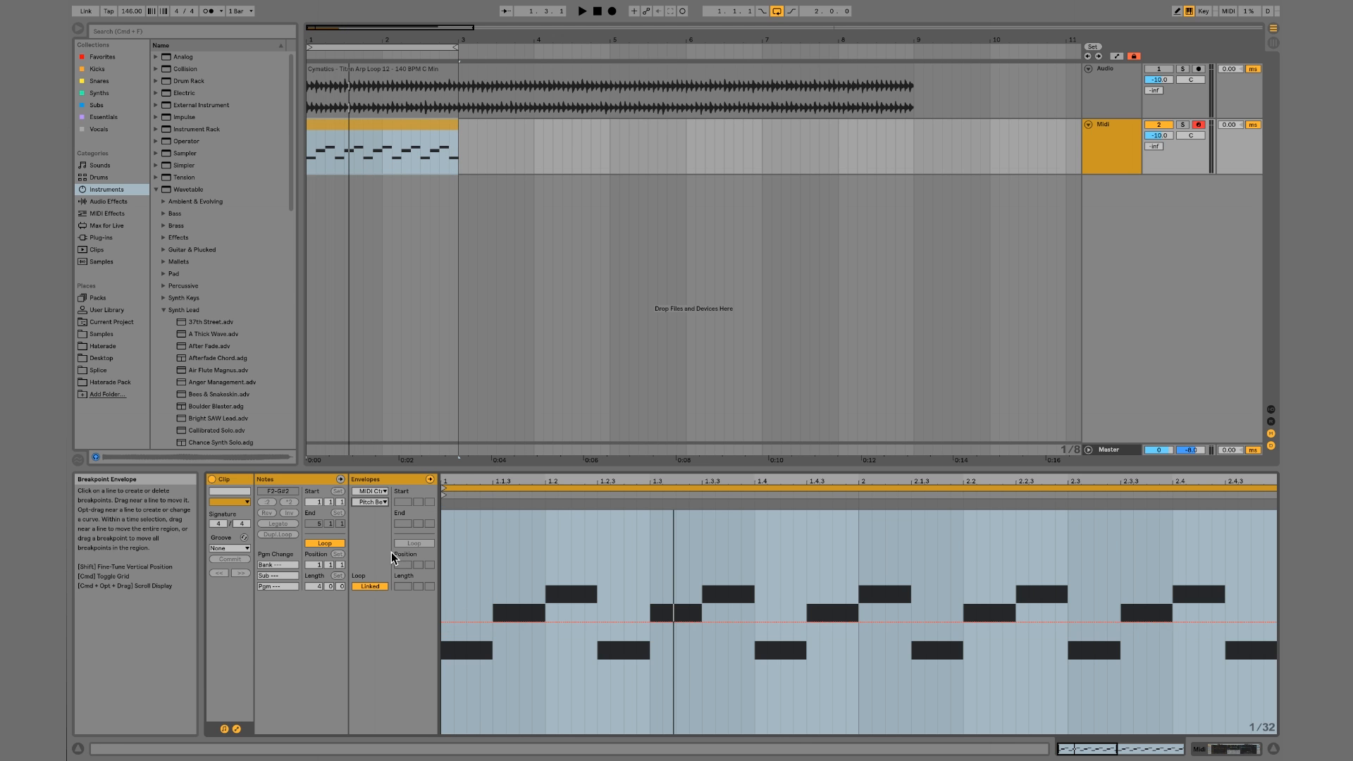
left_click(476, 311)
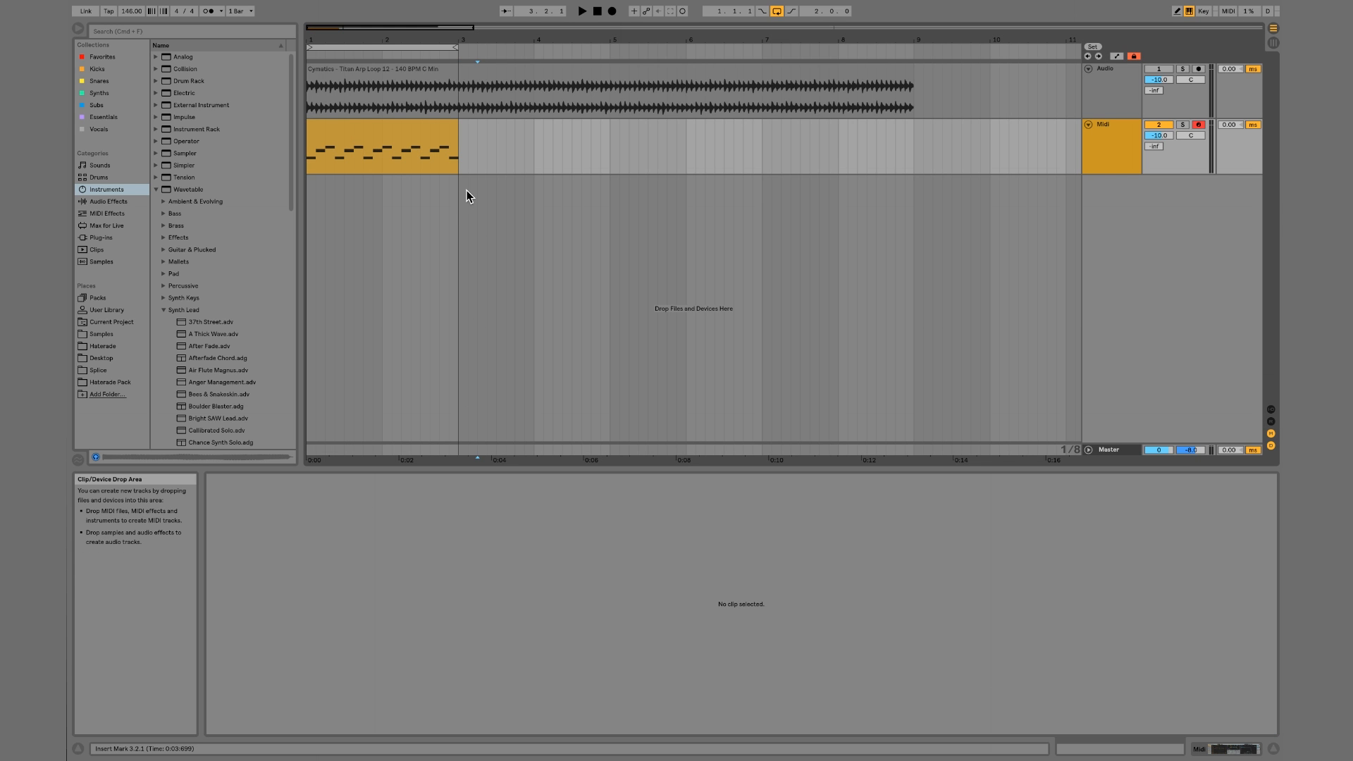
left_click(407, 138)
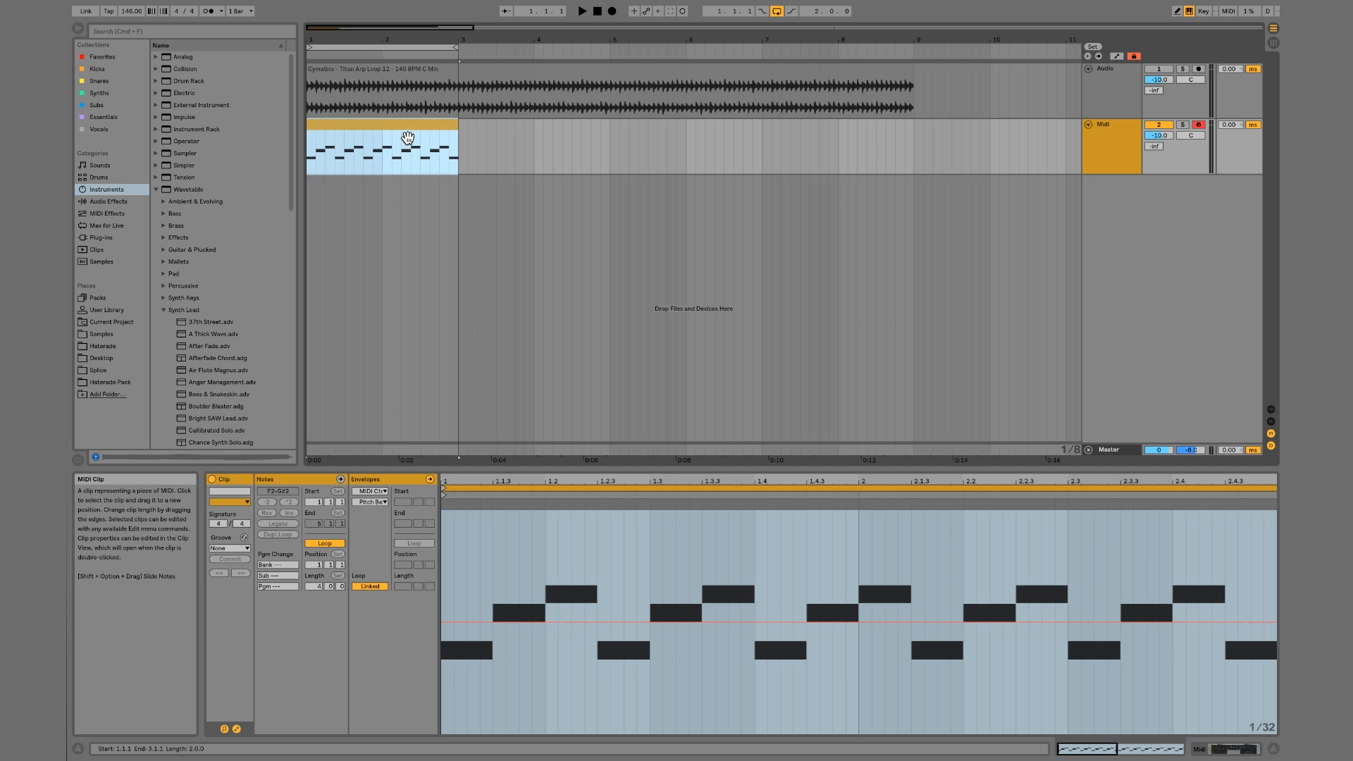